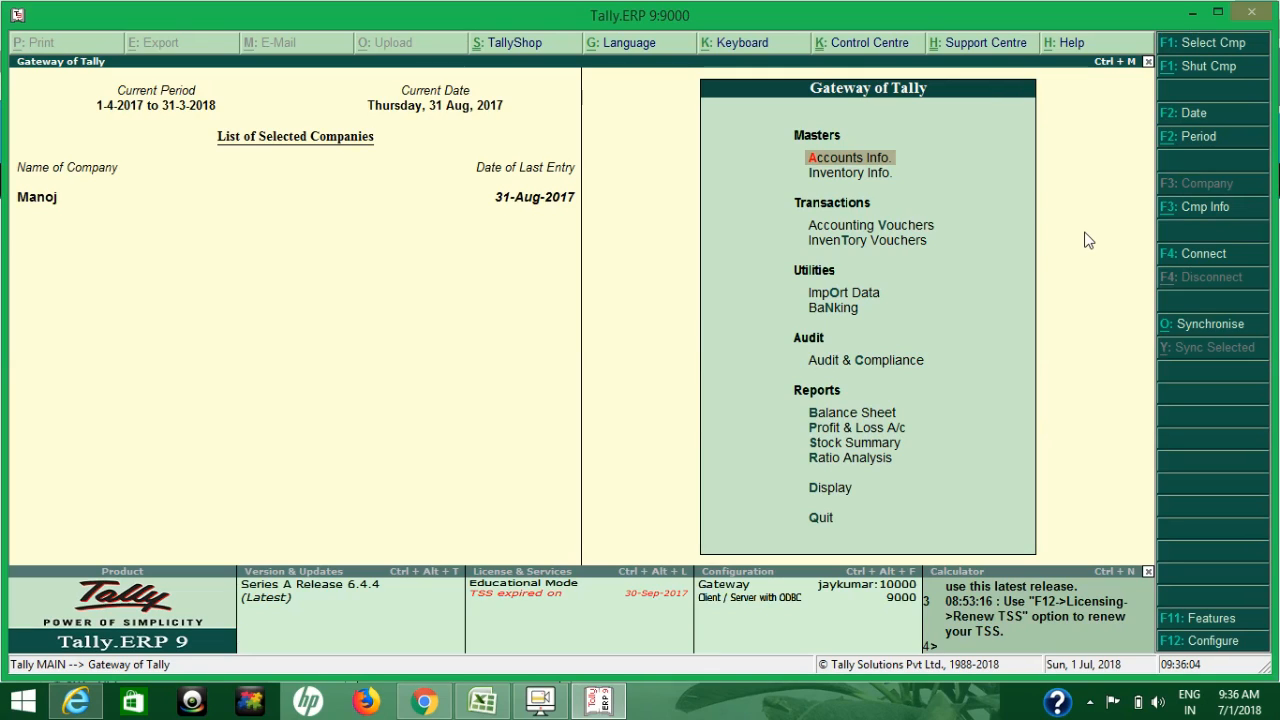
- Go to the voucher types under Accounts Info and choose to alter an existing one
key("Return")
key("Down")
key("Down")
key("Return")
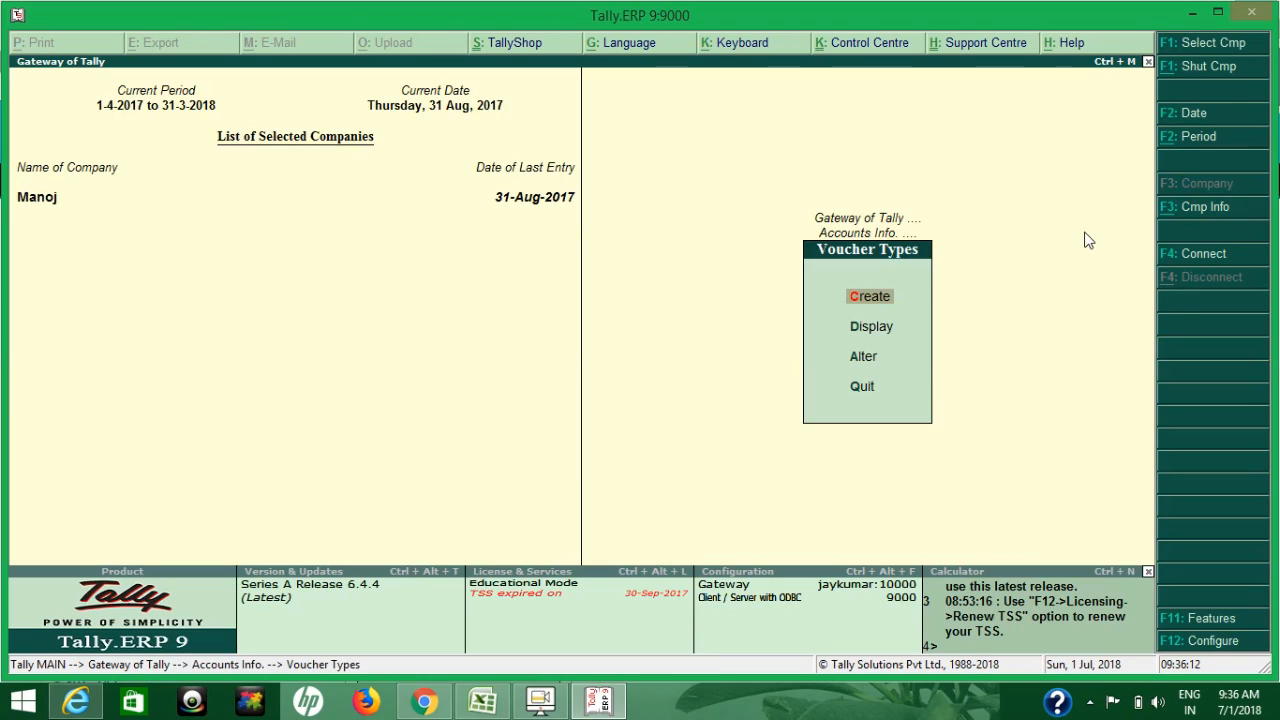
key("Down")
key("Down")
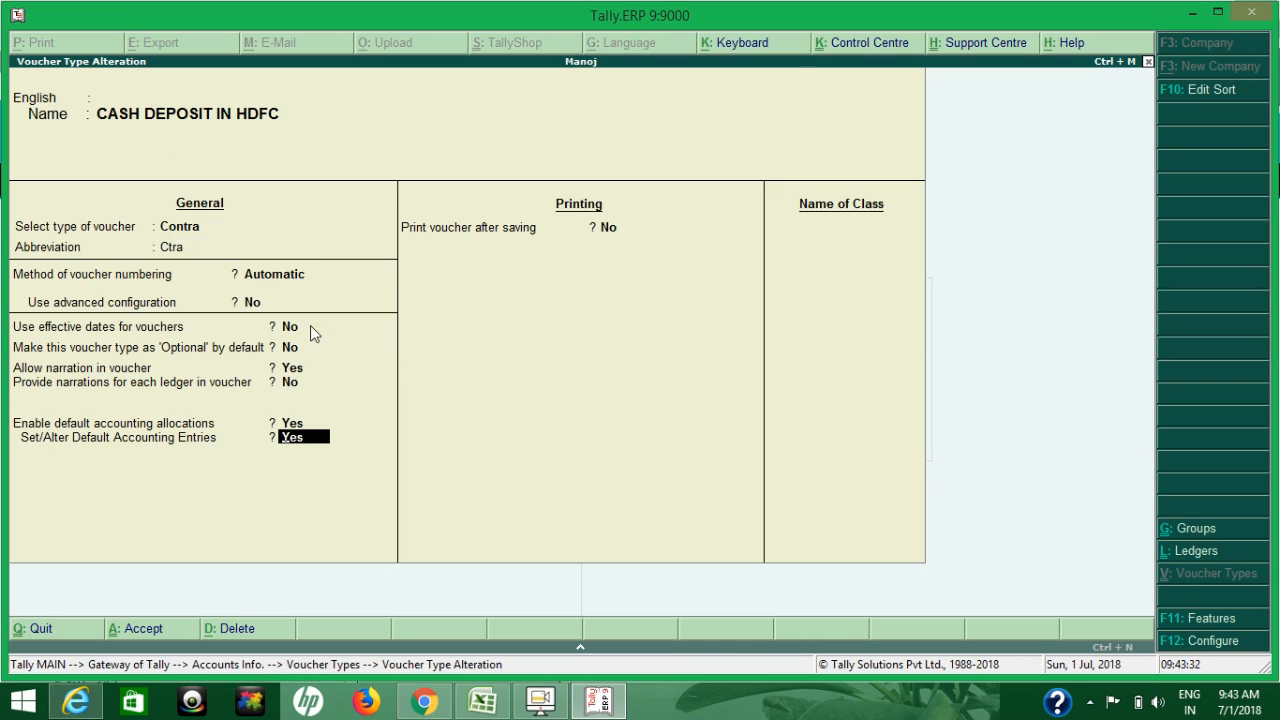
- Set Set/Alter Default Accounting Entries to Yes for CASH DEPOSIT IN HDFC, use Hdfc as the default ledger, and save the voucher type
key("Up")
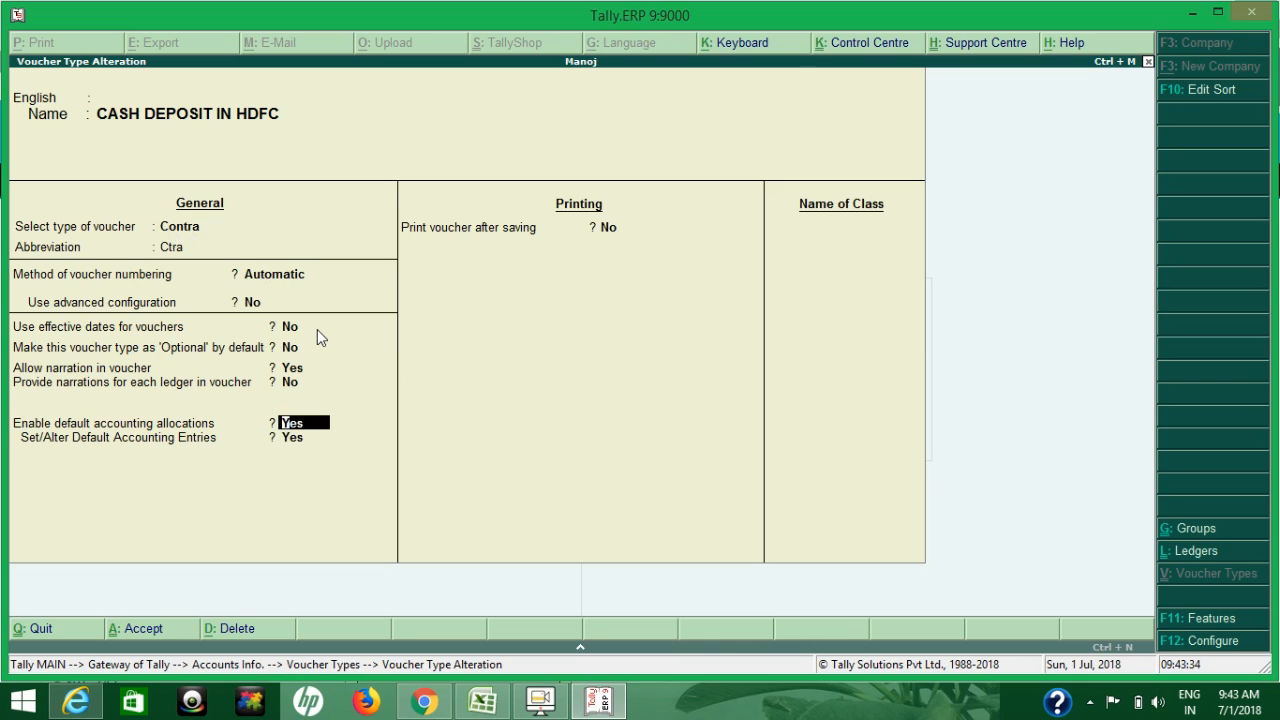
left_click(282, 437)
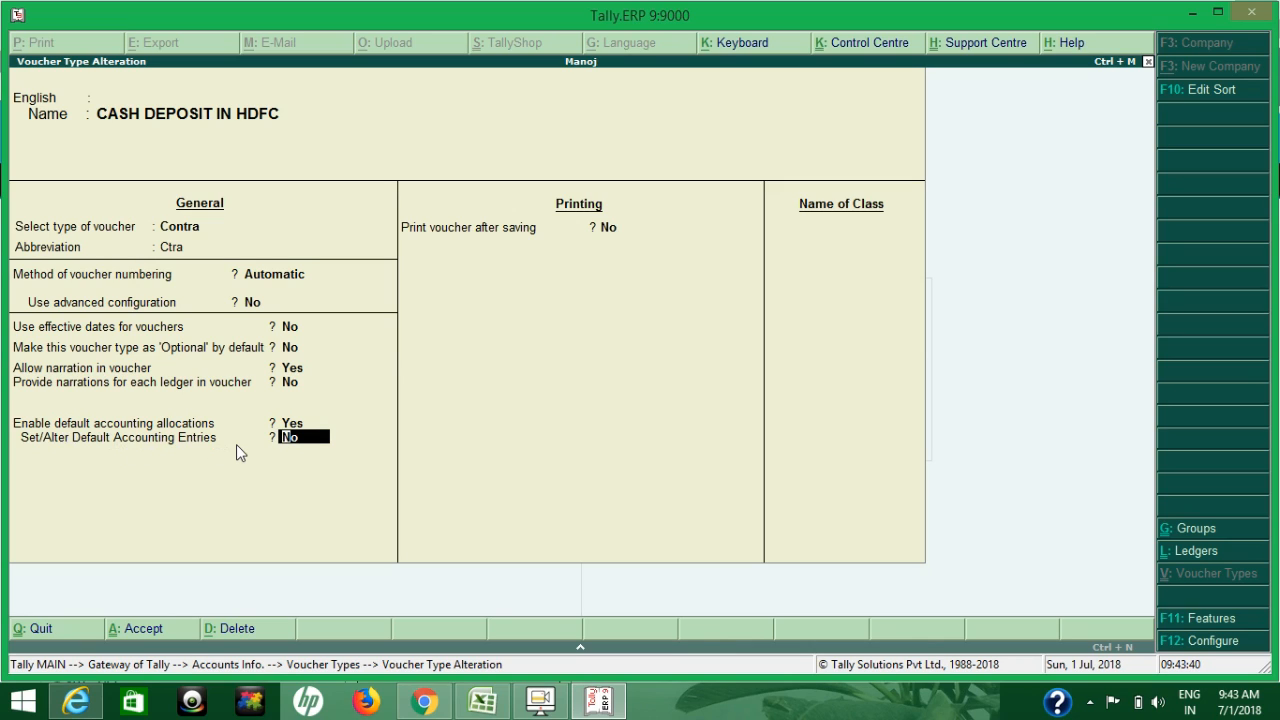
type("Y")
key("Return")
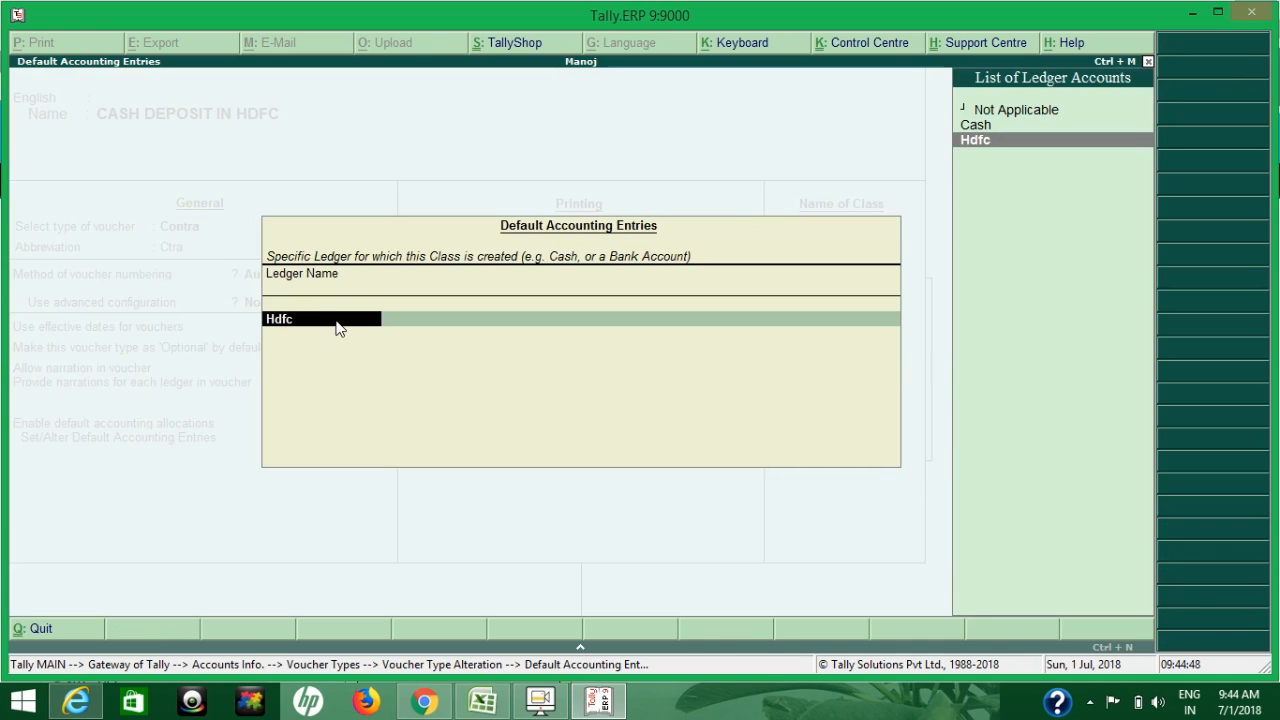
key("Return")
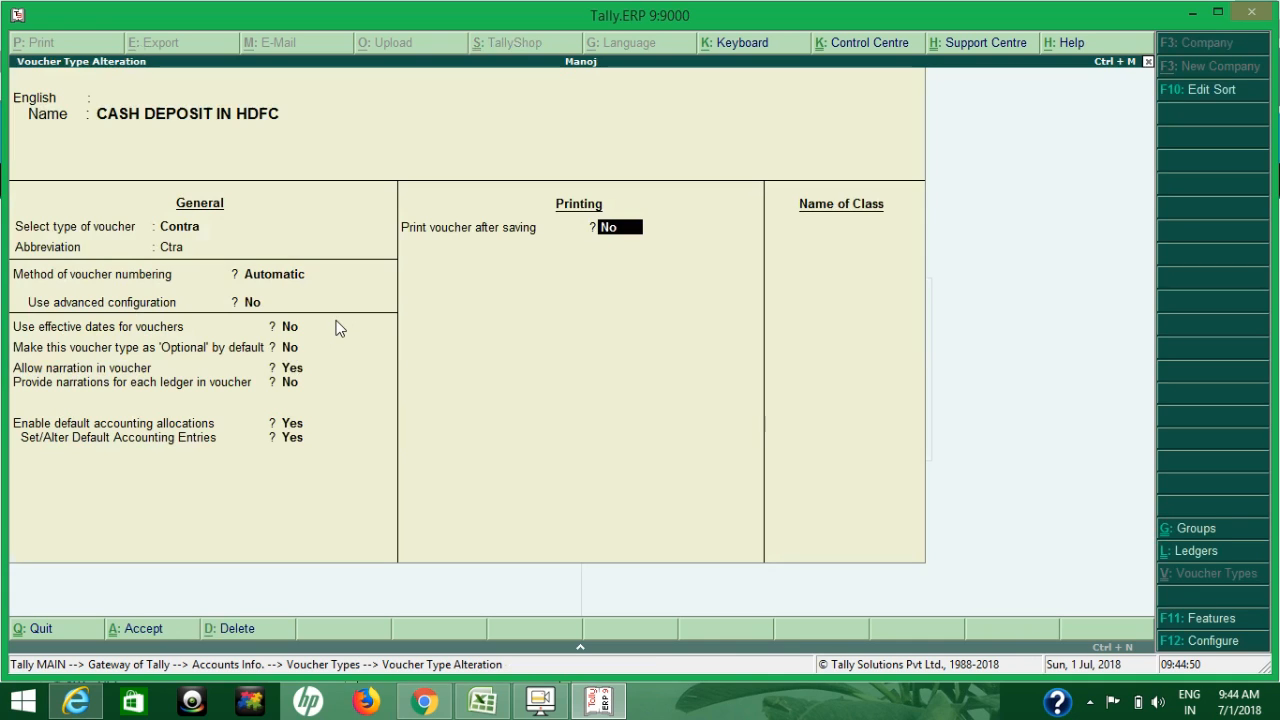
key("Return")
key("Return")
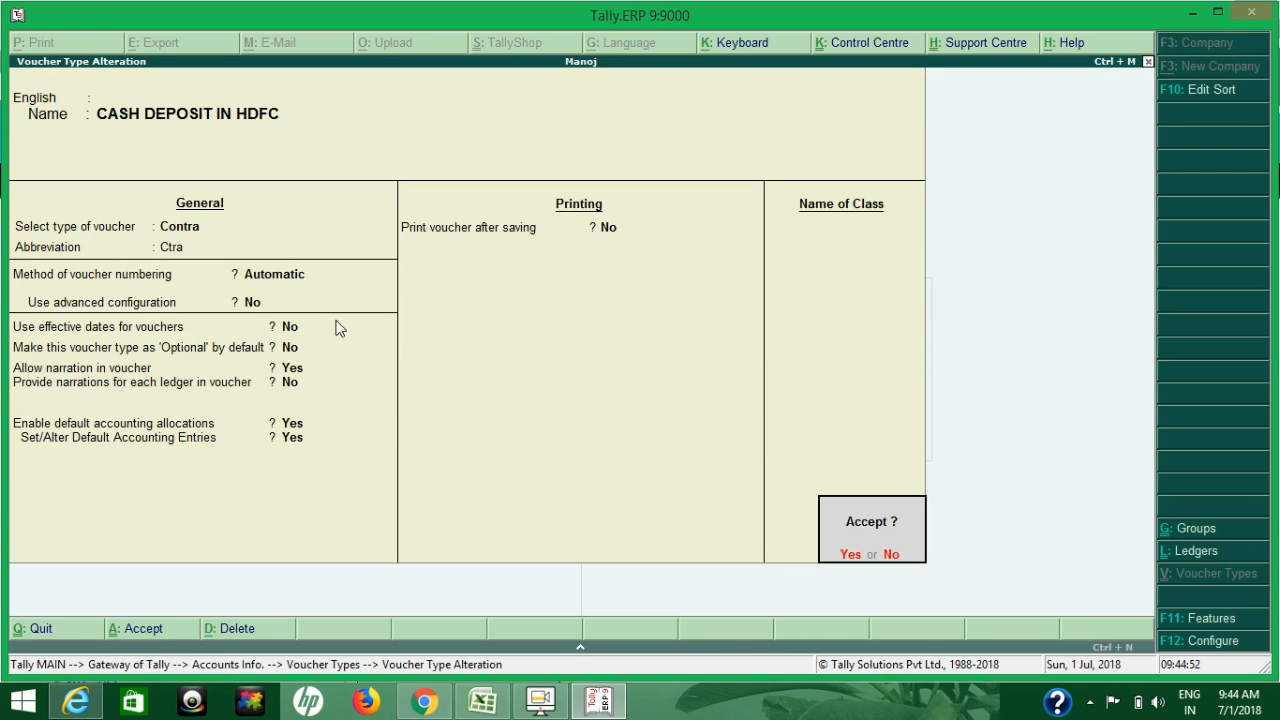
key("Return")
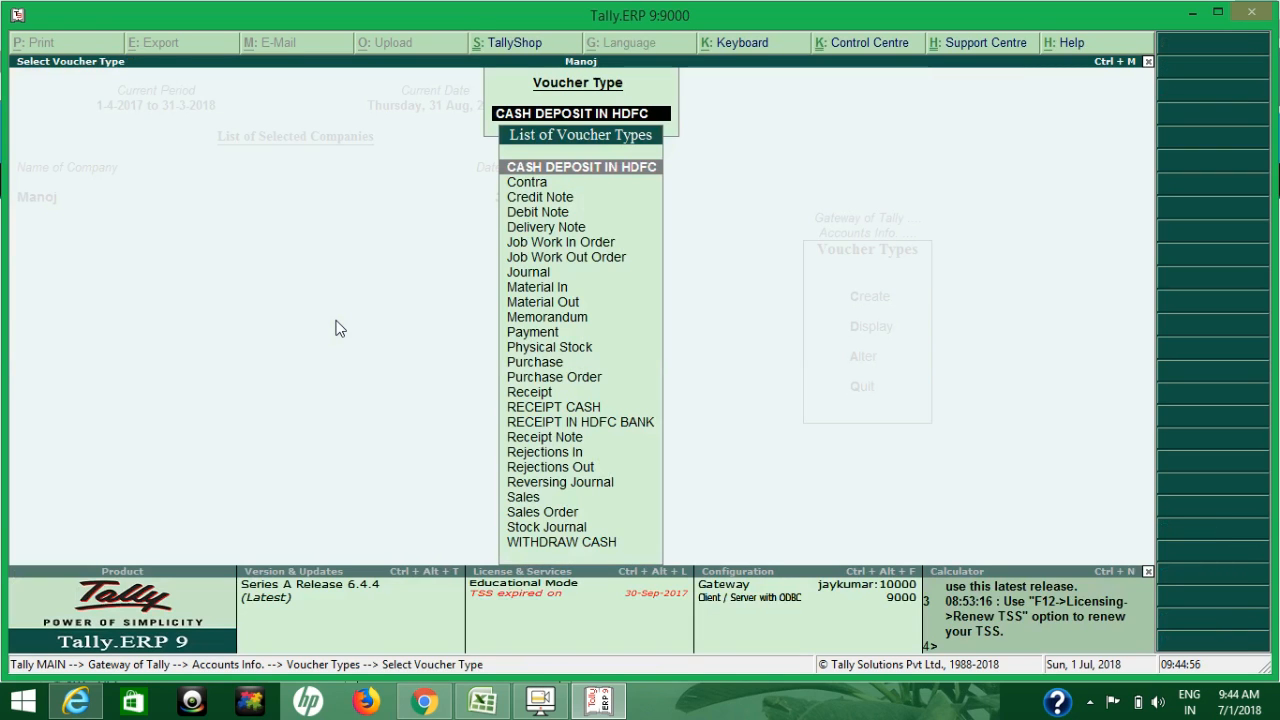
- Open the WITHDRAW CASH voucher type for alteration and set Set/Alter Default Accounting Entries to Yes
type("WI")
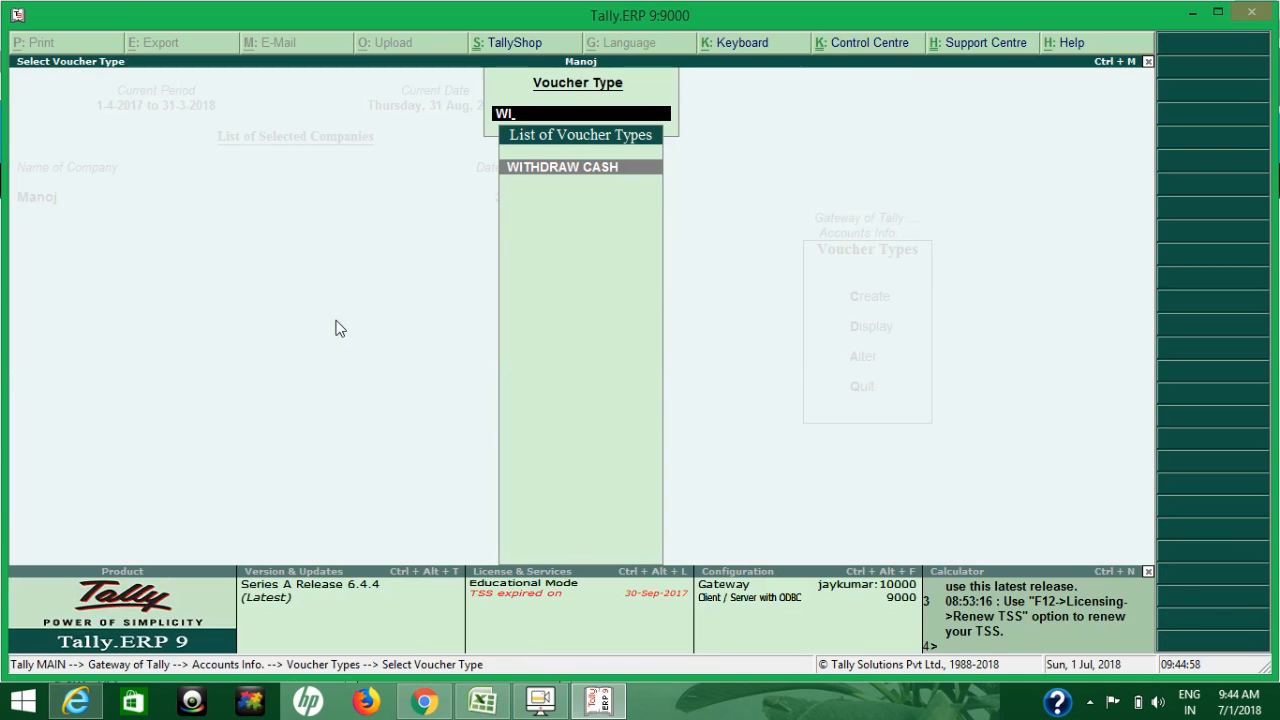
key("Return")
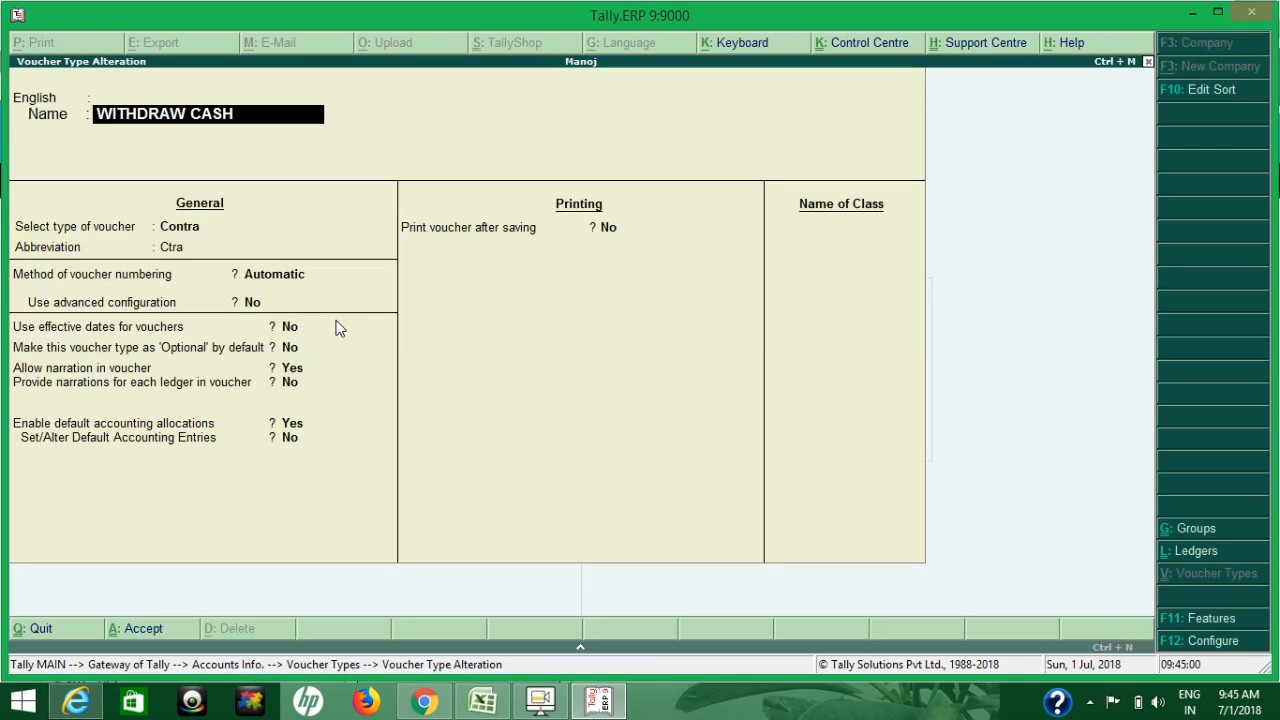
key("Return")
key("Return")
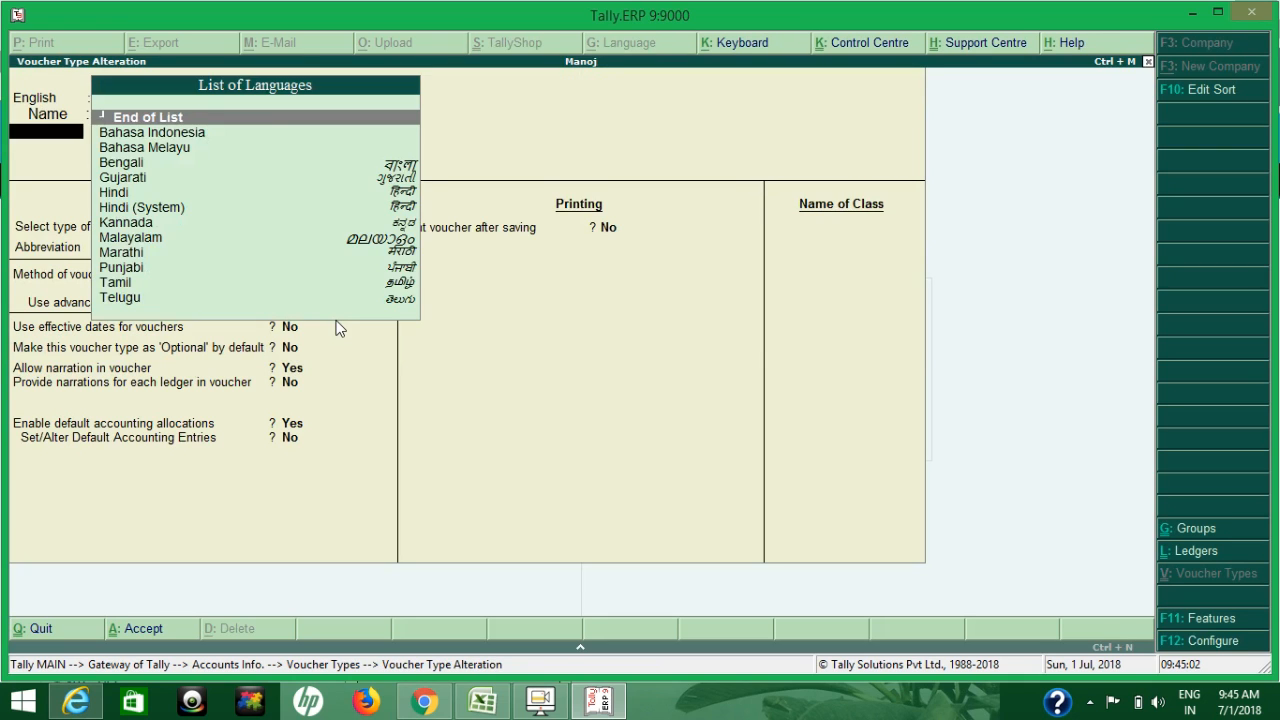
key("Return")
key("Return")
key("Return")
key("Return")
key("Return")
key("Return")
key("Return")
key("Return")
key("Return")
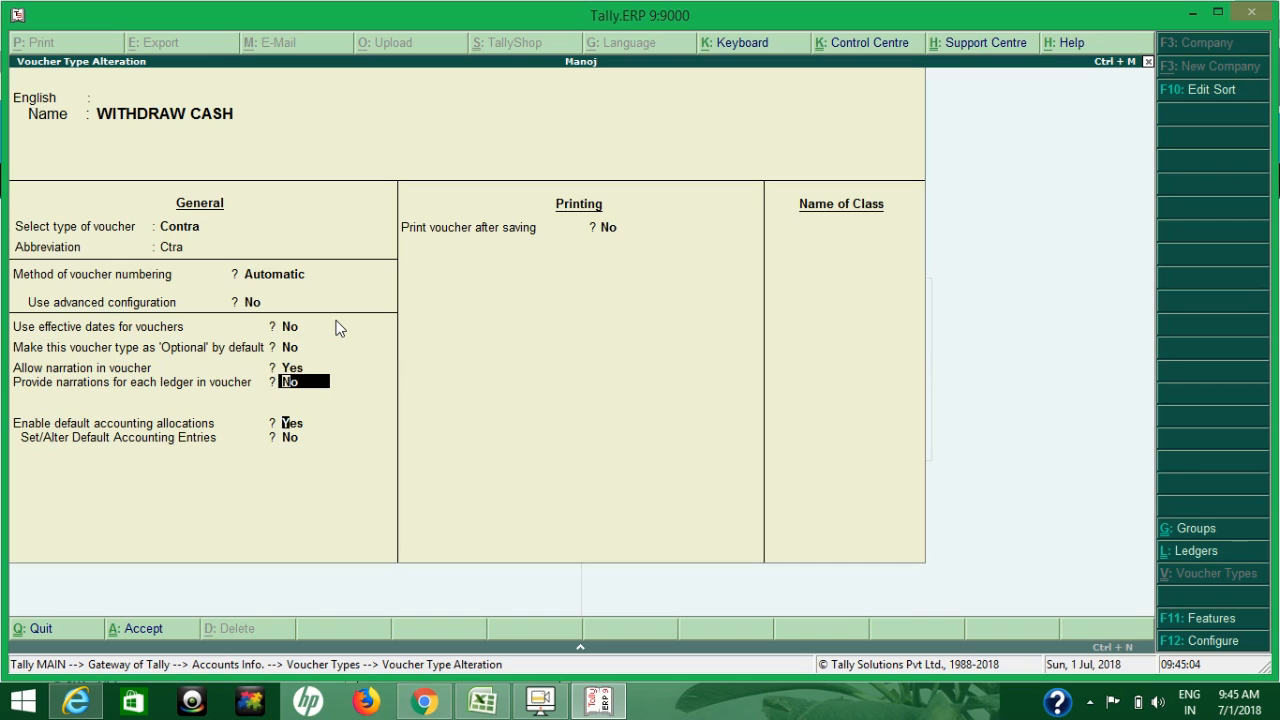
type("Y")
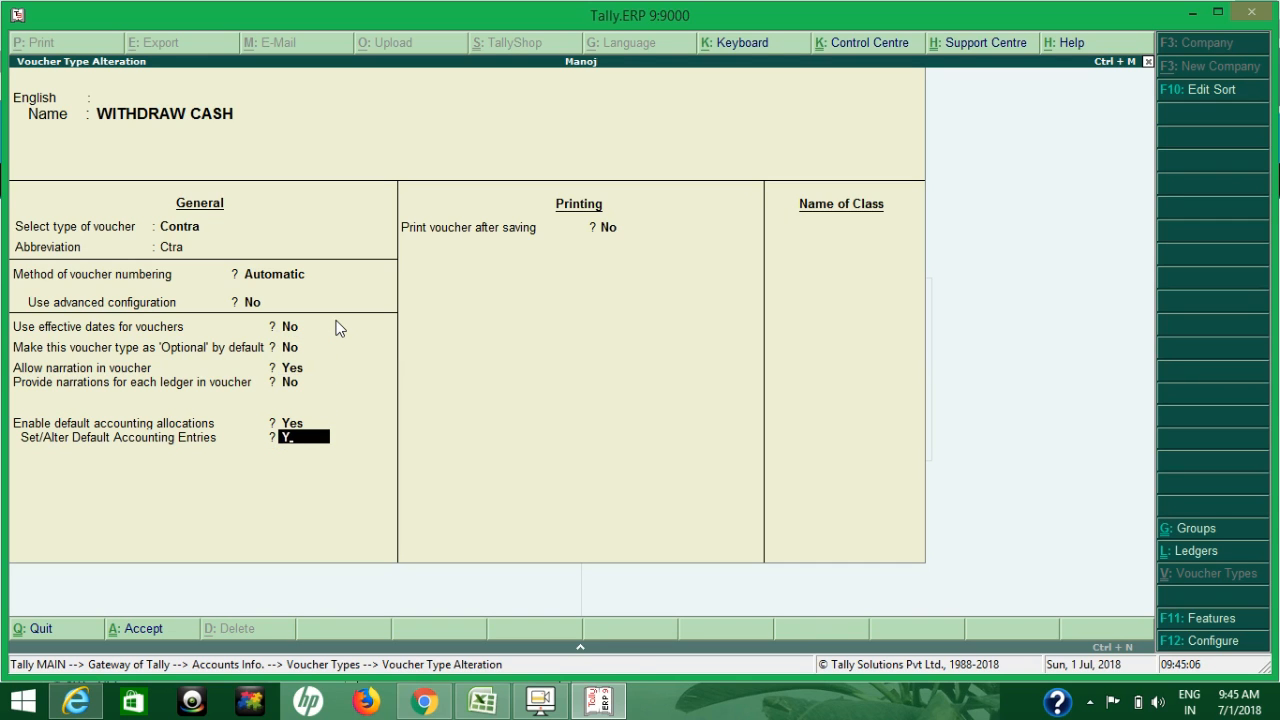
key("Return")
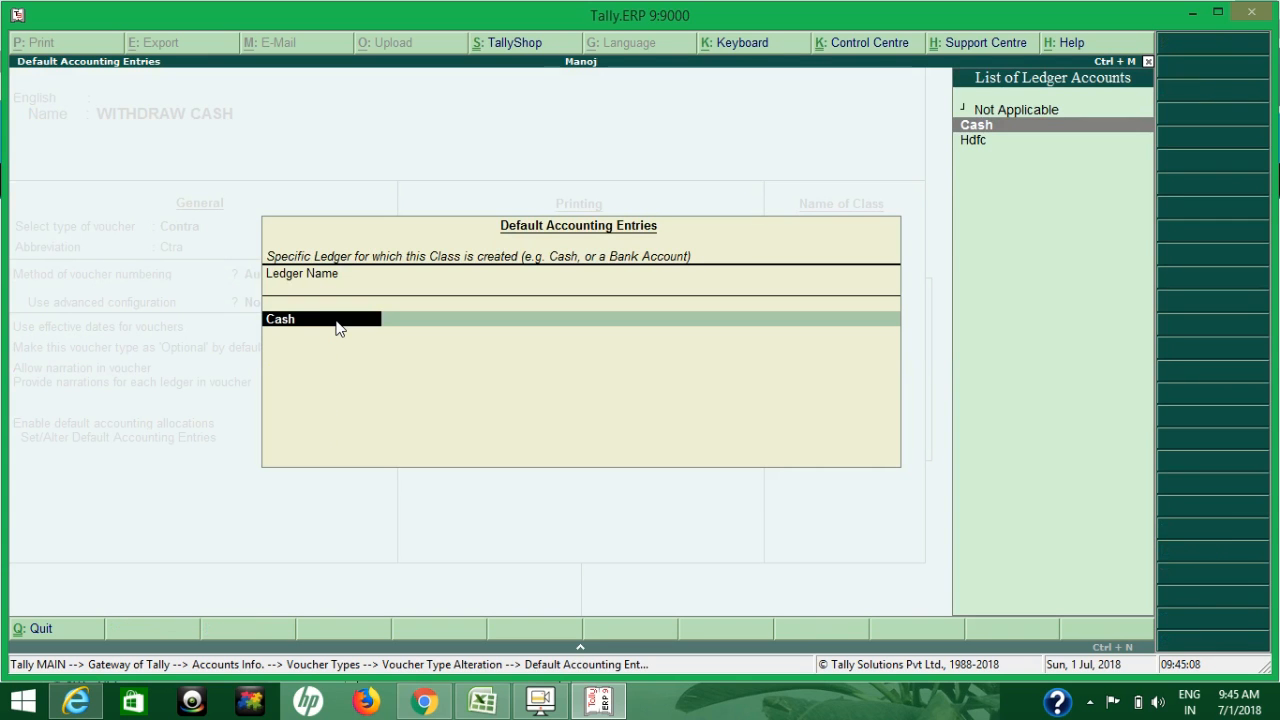
- Accept Cash as the default ledger of WITHDRAW CASH and save the voucher type
key("Return")
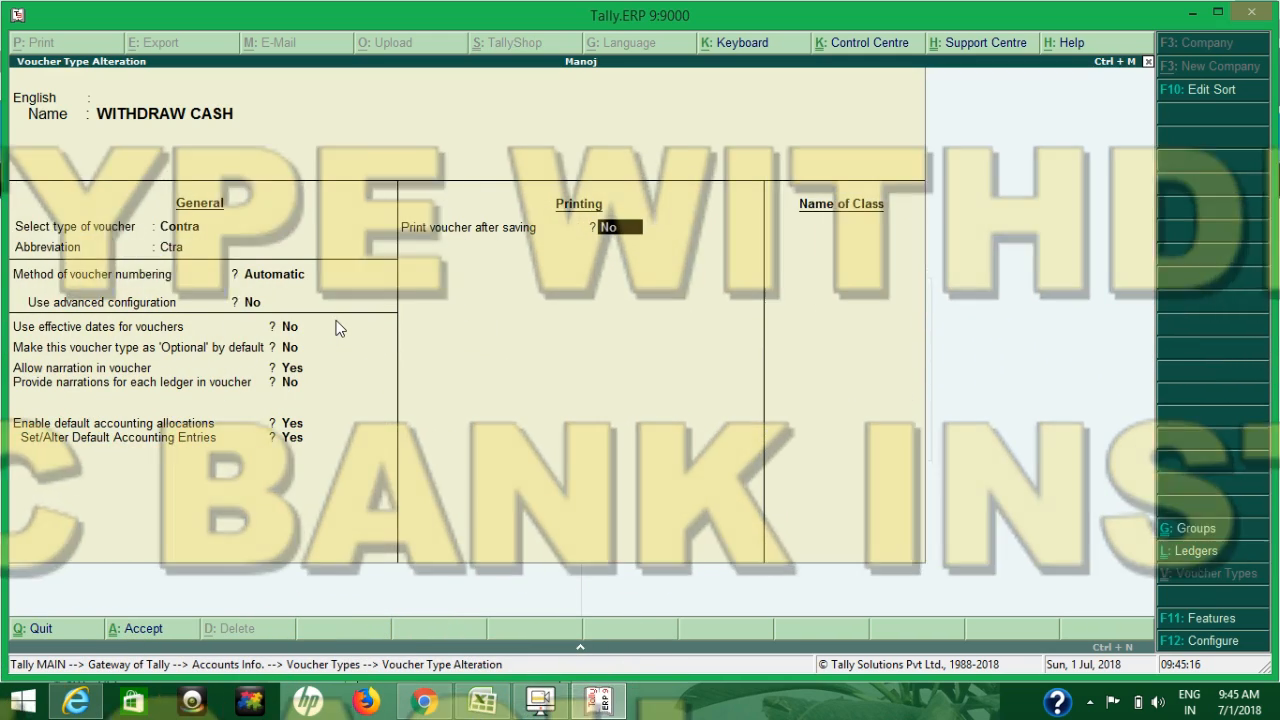
key("Return")
key("Return")
key("Return")
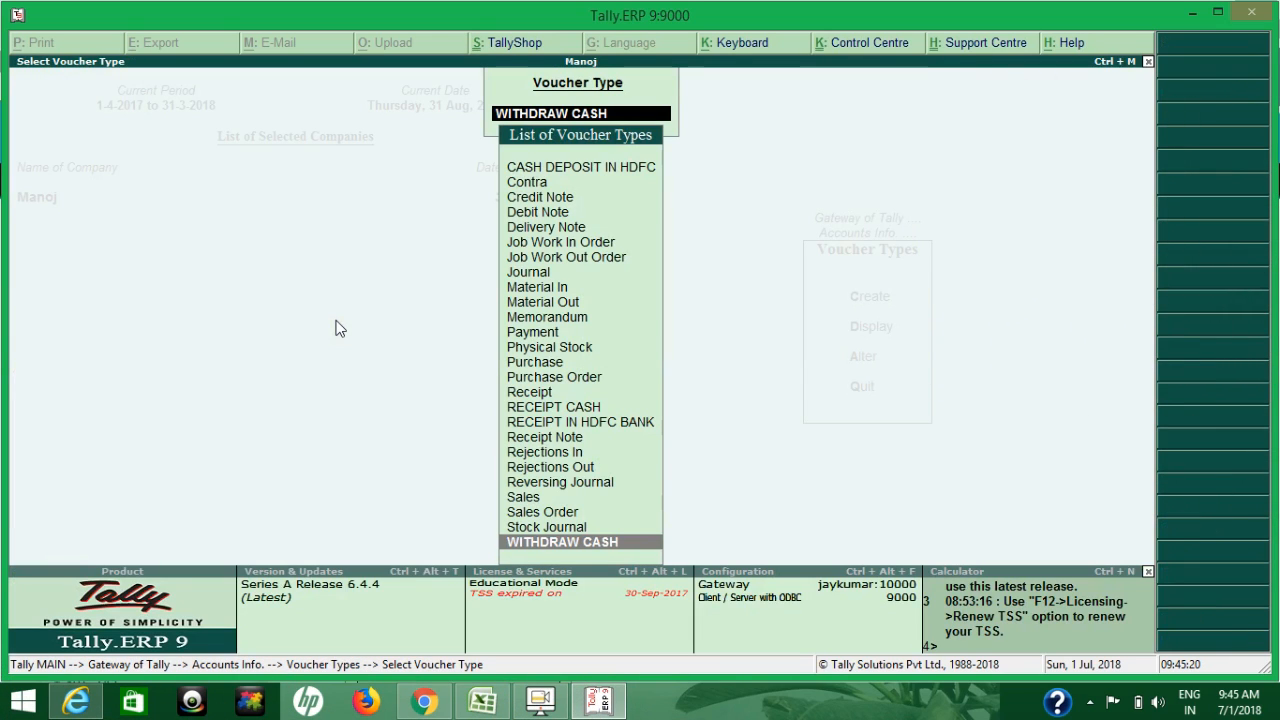
- Open the RECEIPT CASH voucher type for alteration and set Set/Alter Default Accounting Entries to Yes
type("CA")
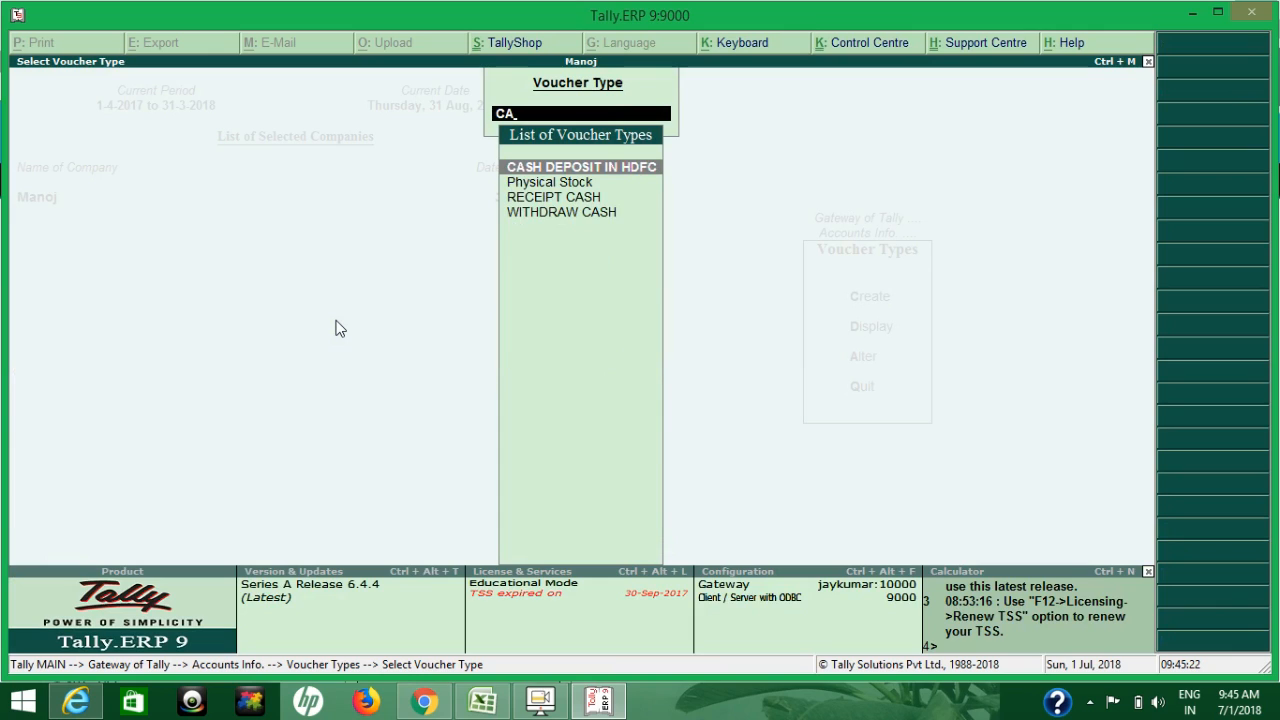
key("Down")
key("Down")
key("Return")
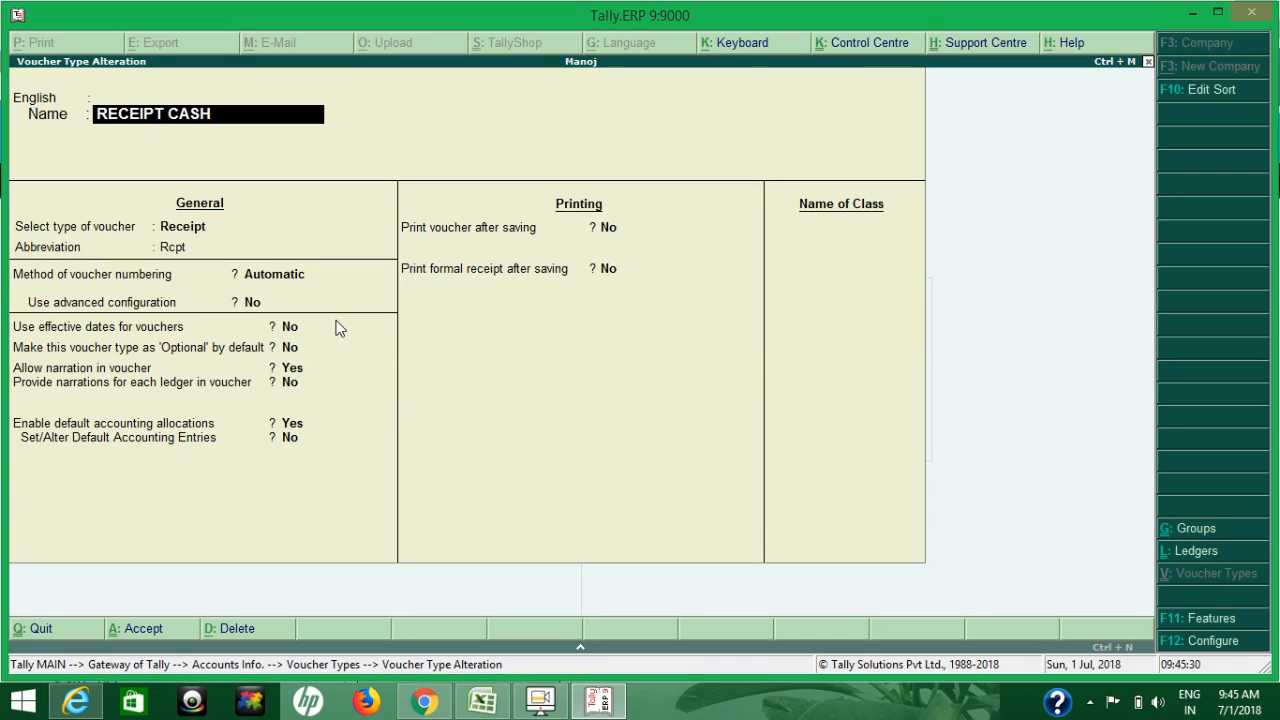
key("Return")
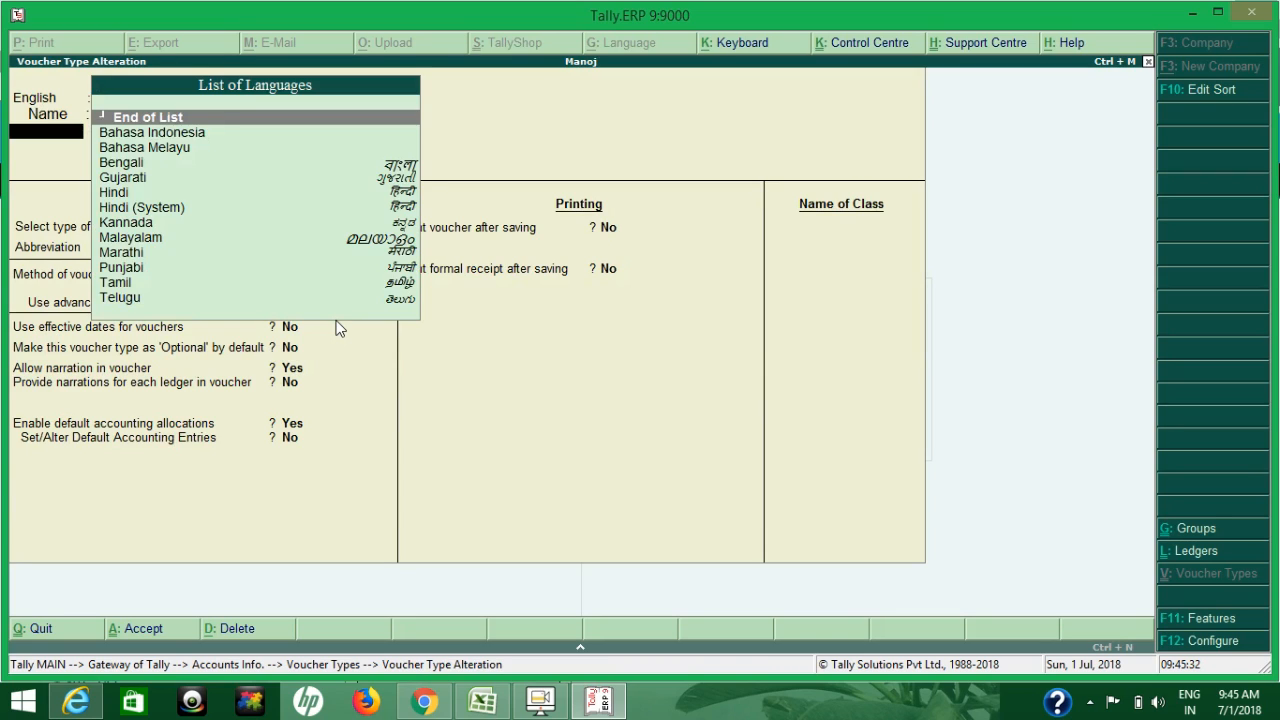
key("Return")
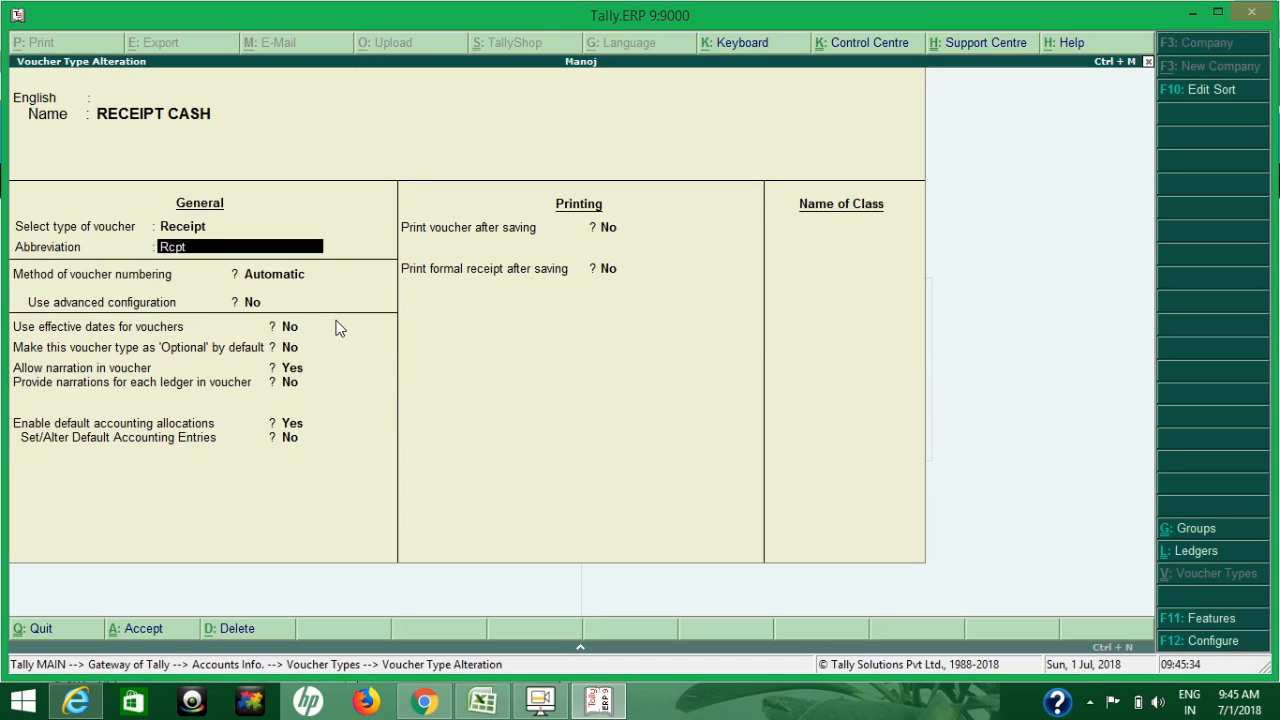
key("Return")
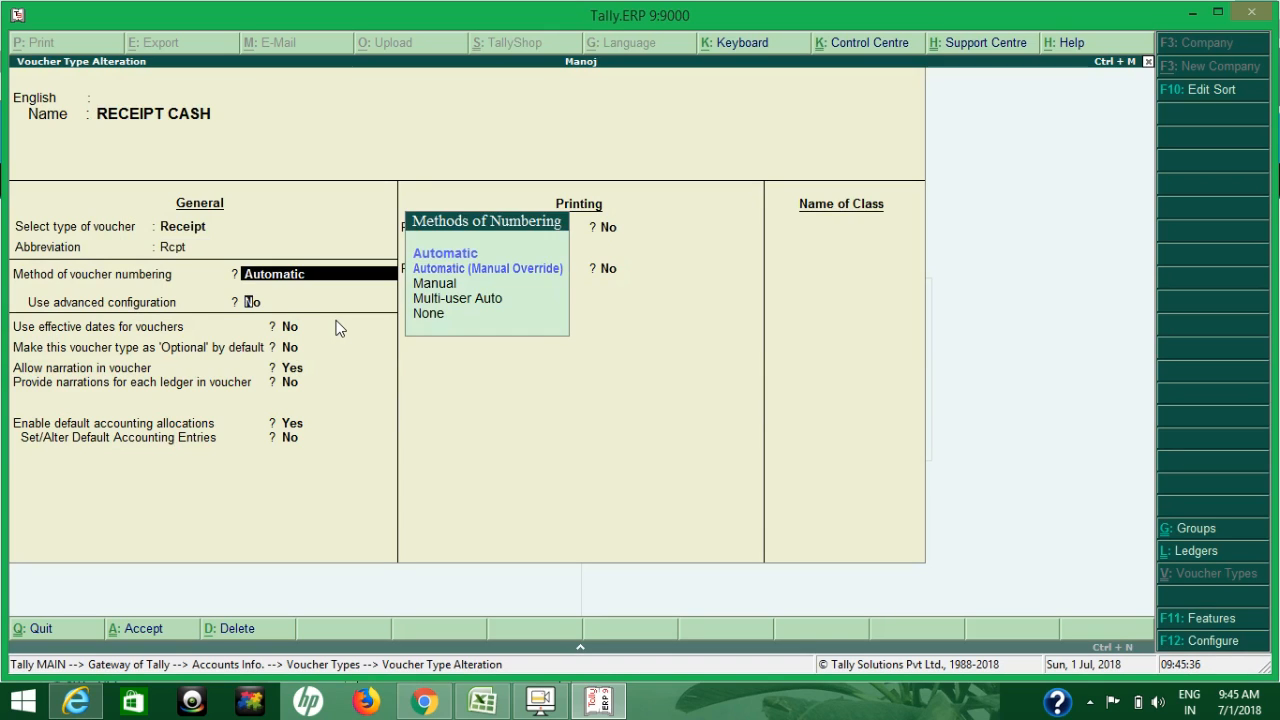
key("Return")
key("Return")
key("Return")
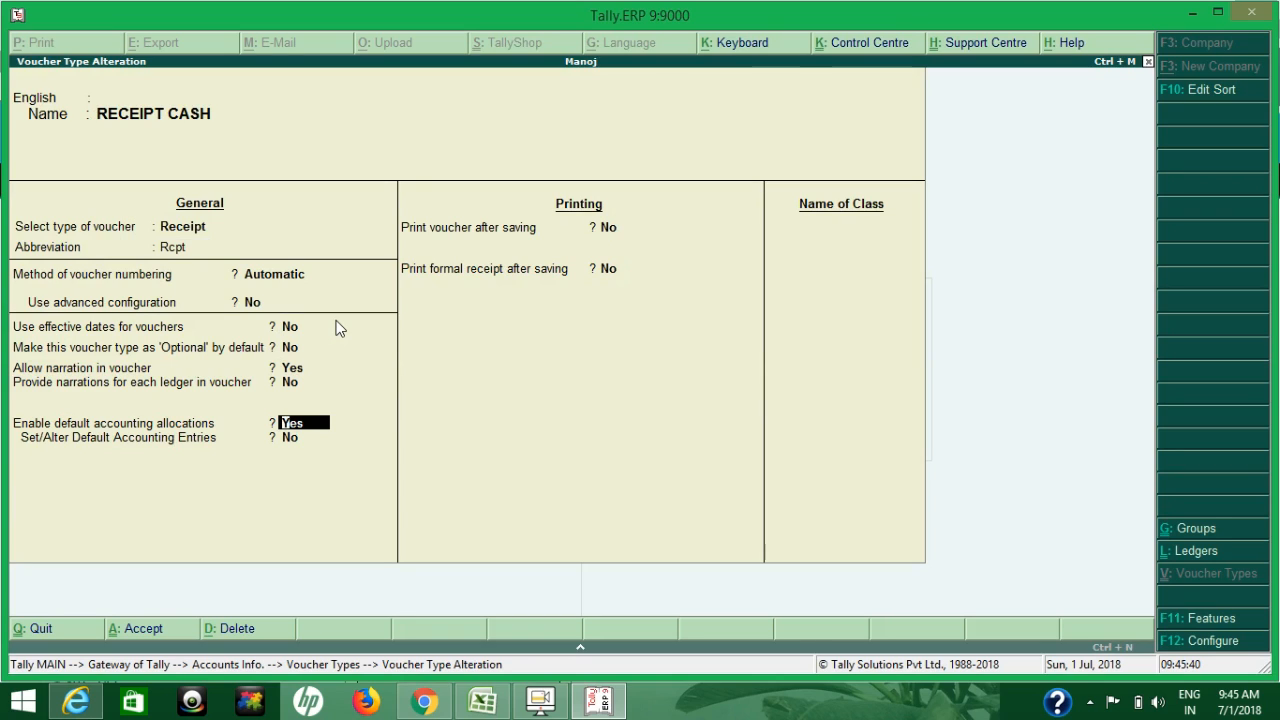
key("Return")
type("y")
key("Return")
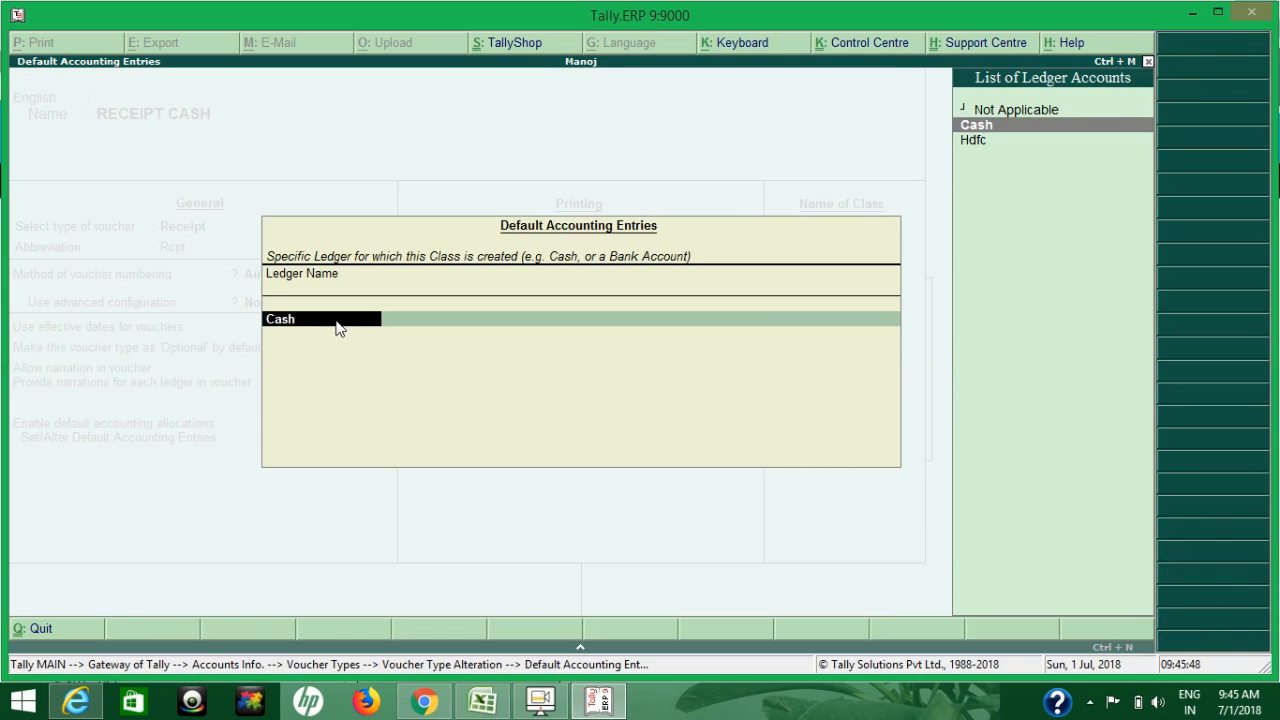
- Accept Cash as the default ledger of RECEIPT CASH, leave both printing options at No, and save the voucher type
key("Return")
key("Return")
key("Return")
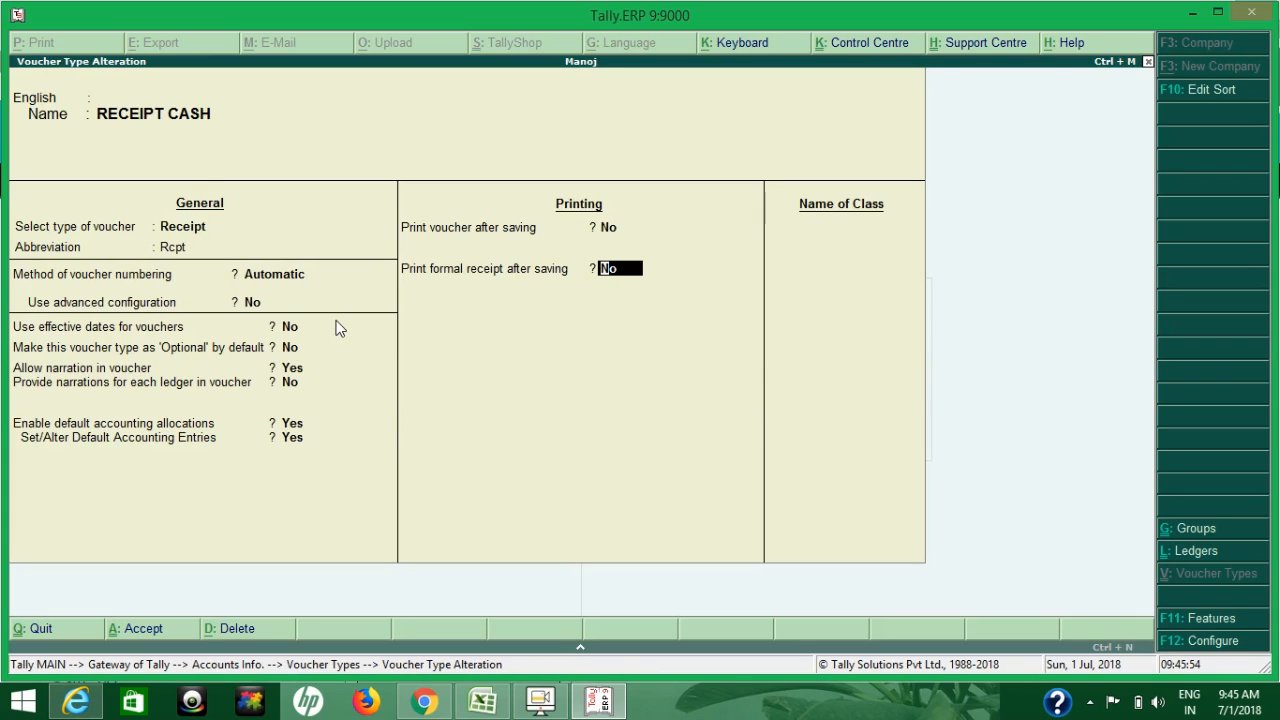
key("Return")
key("Return")
key("Return")
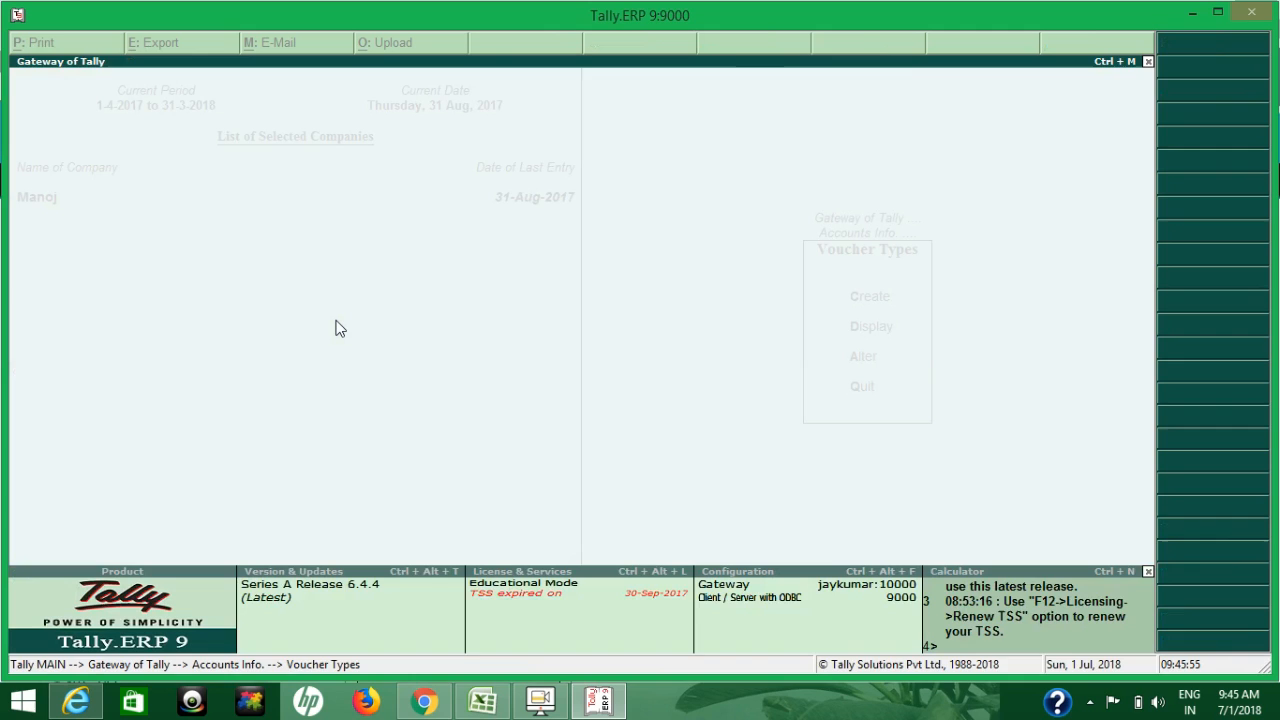
- Open the RECEIPT IN HDFC BANK voucher type for alteration and set Set/Alter Default Accounting Entries to Yes
key("Down")
key("Return")
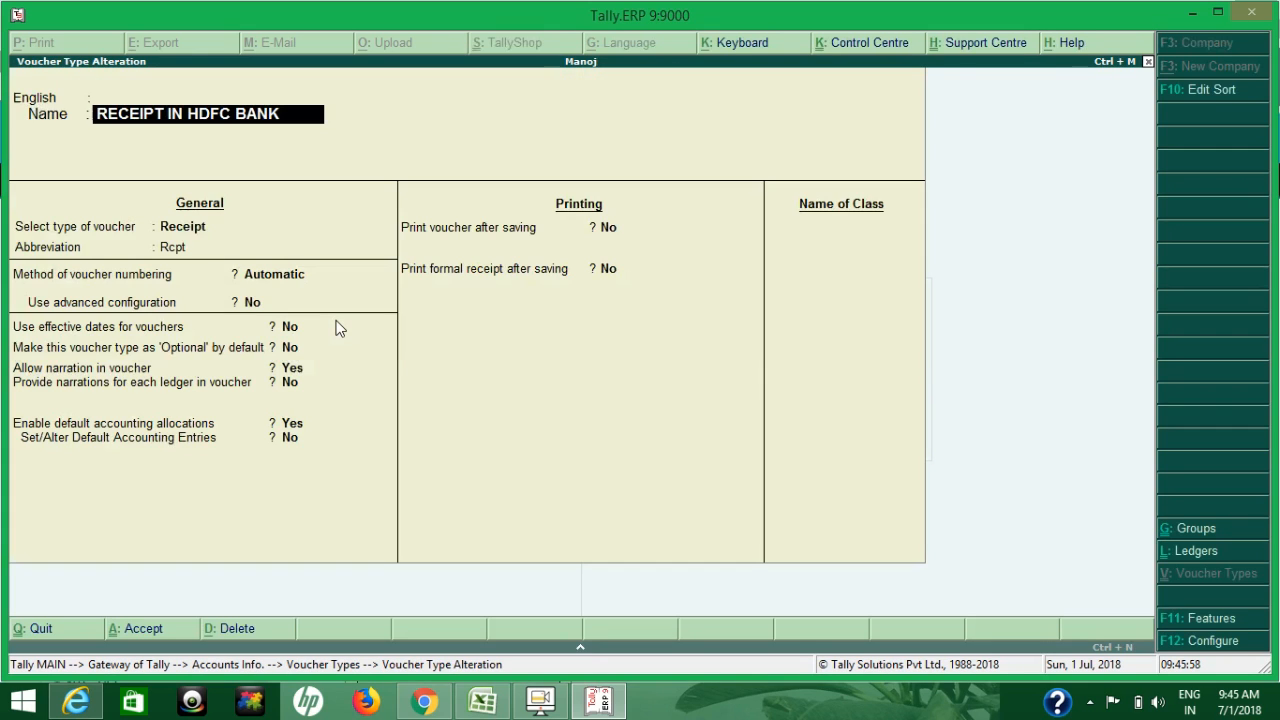
key("Return")
key("Return")
key("Return")
key("Return")
key("Return")
key("Return")
key("Return")
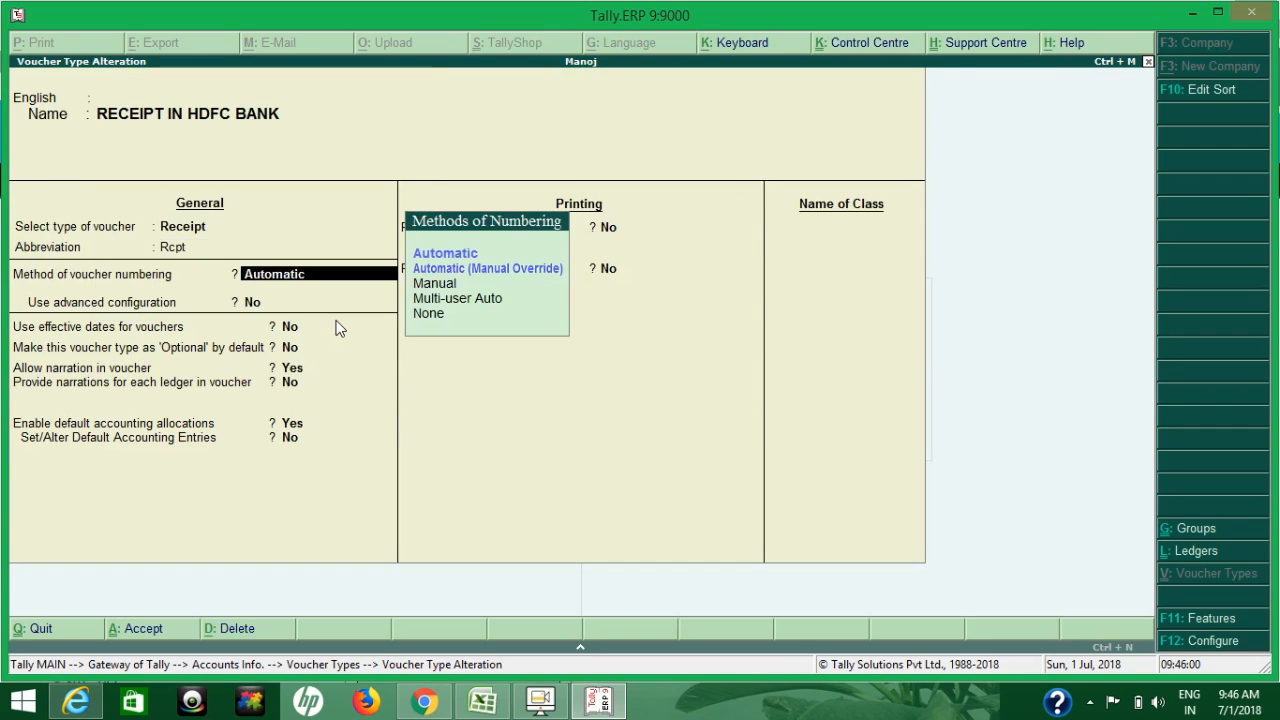
key("Return")
key("Return")
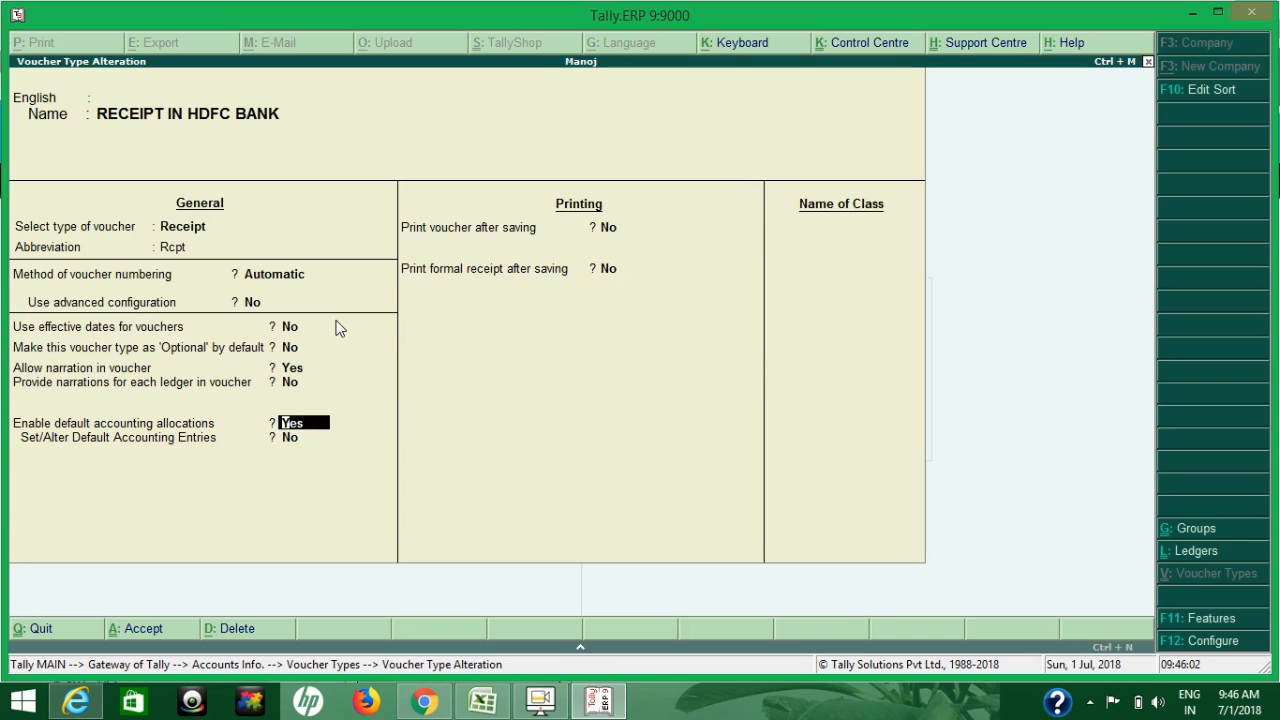
type("Y")
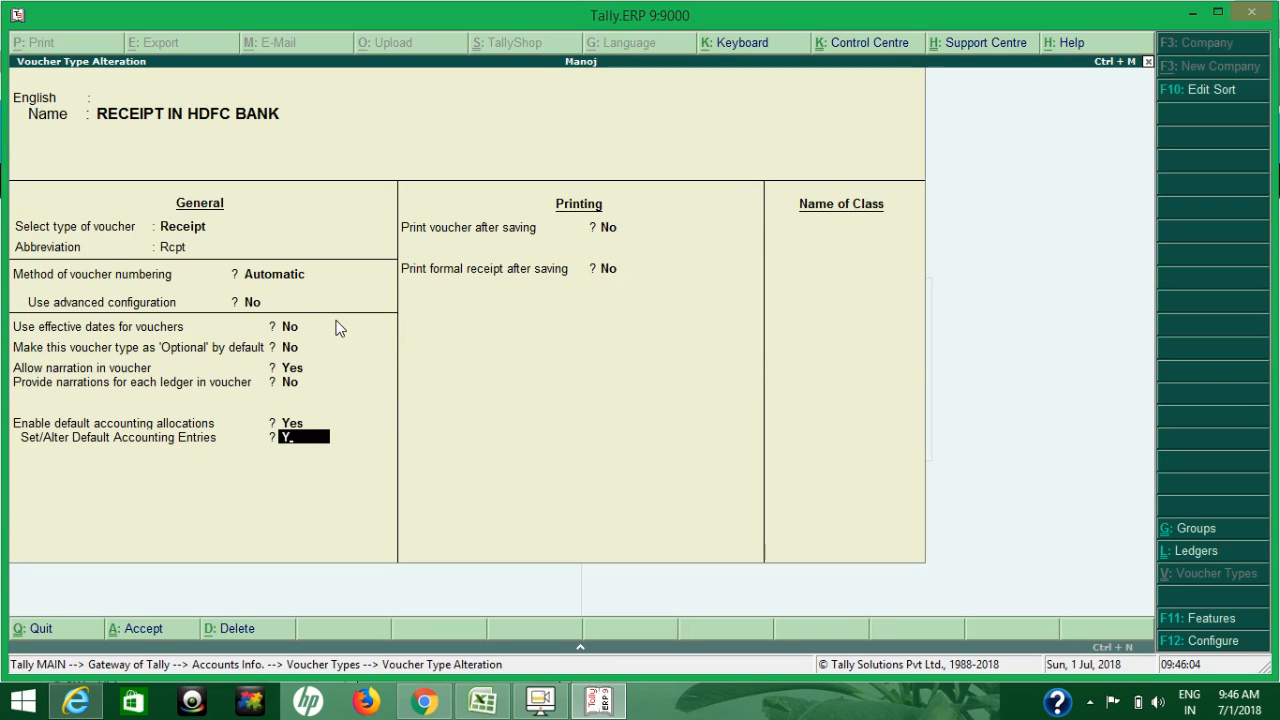
key("Return")
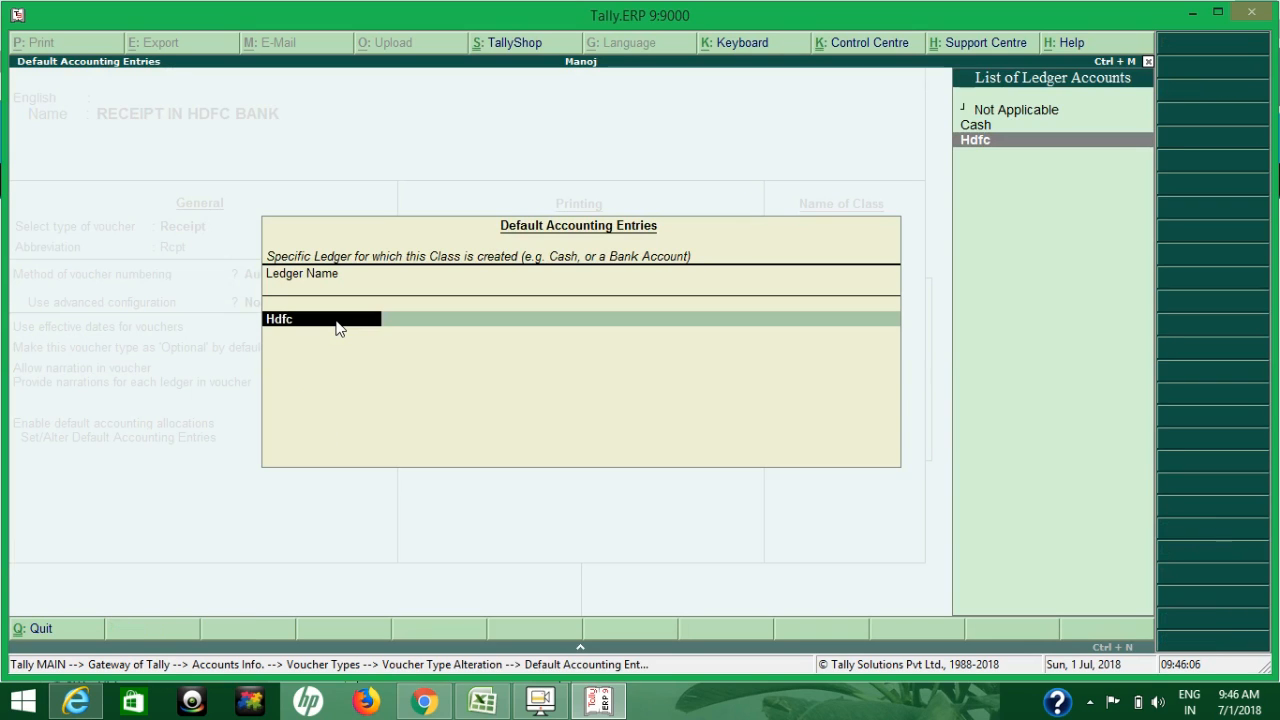
- Accept Hdfc as the default ledger of RECEIPT IN HDFC BANK and save the voucher type
key("Return")
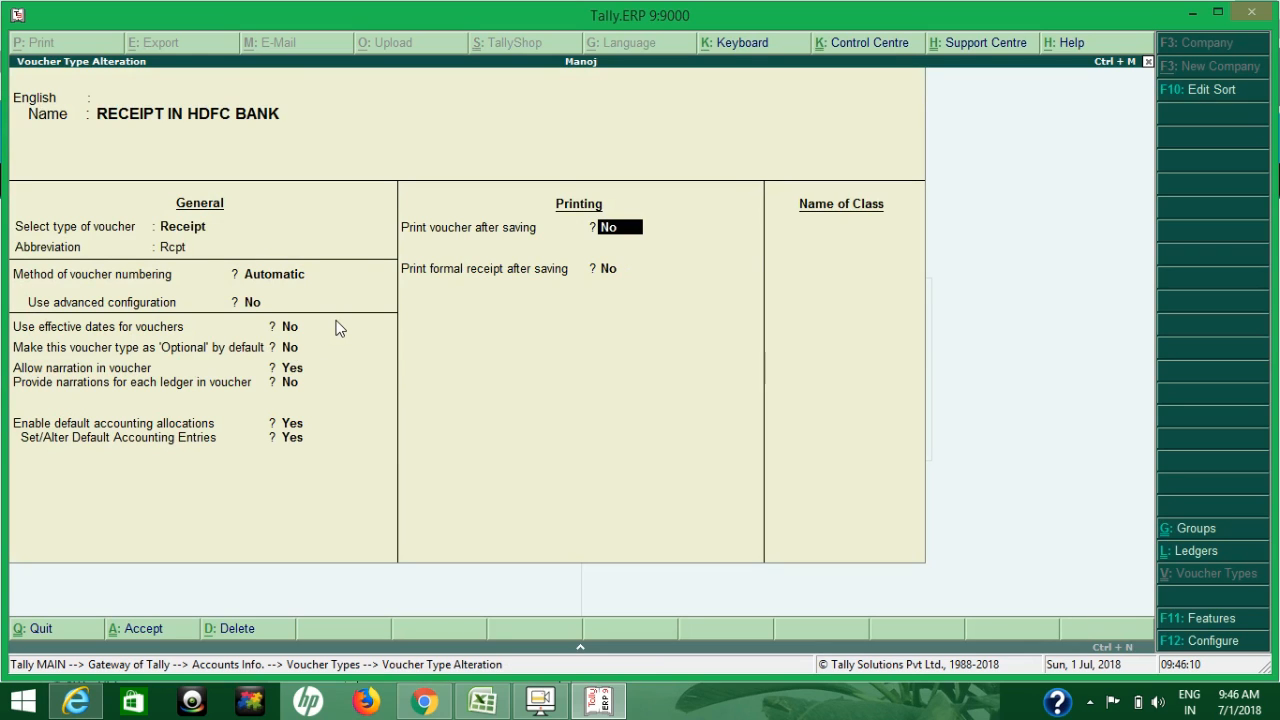
key("Return")
key("Return")
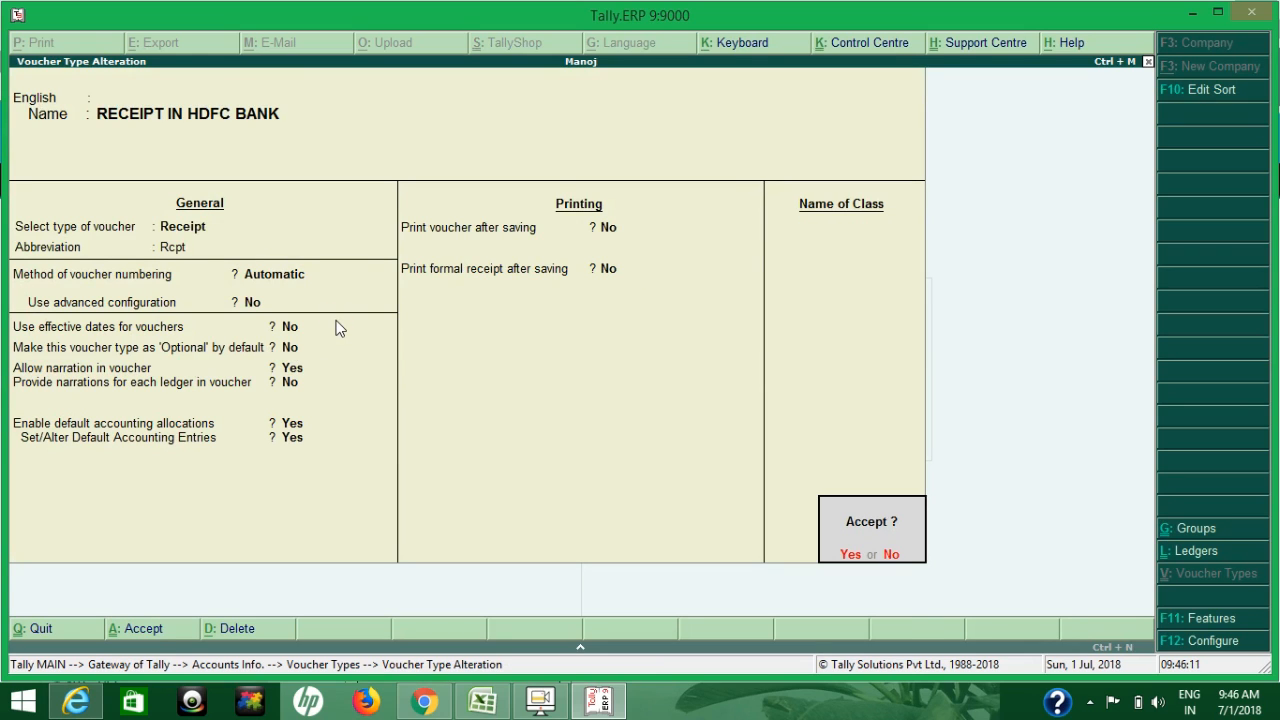
key("Return")
- Leave voucher type alteration, return to the Gateway of Tally, and open accounting voucher entry
key("Escape")
key("Escape")
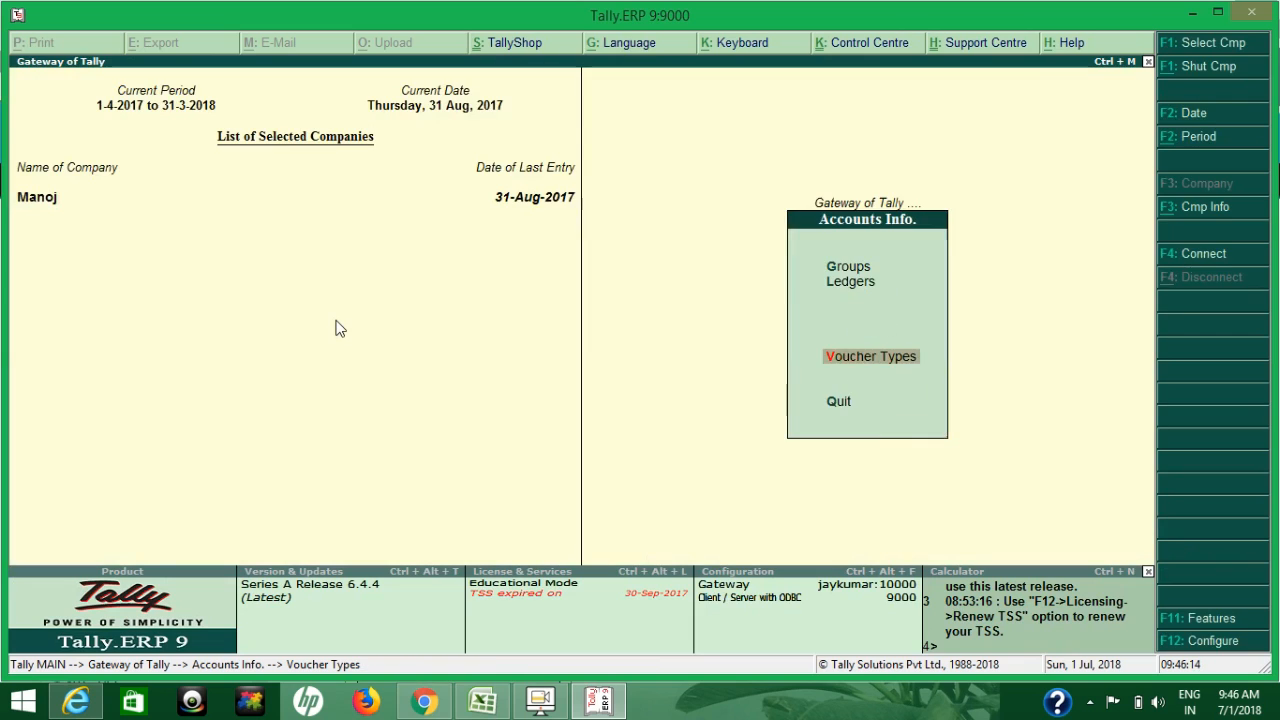
key("Escape")
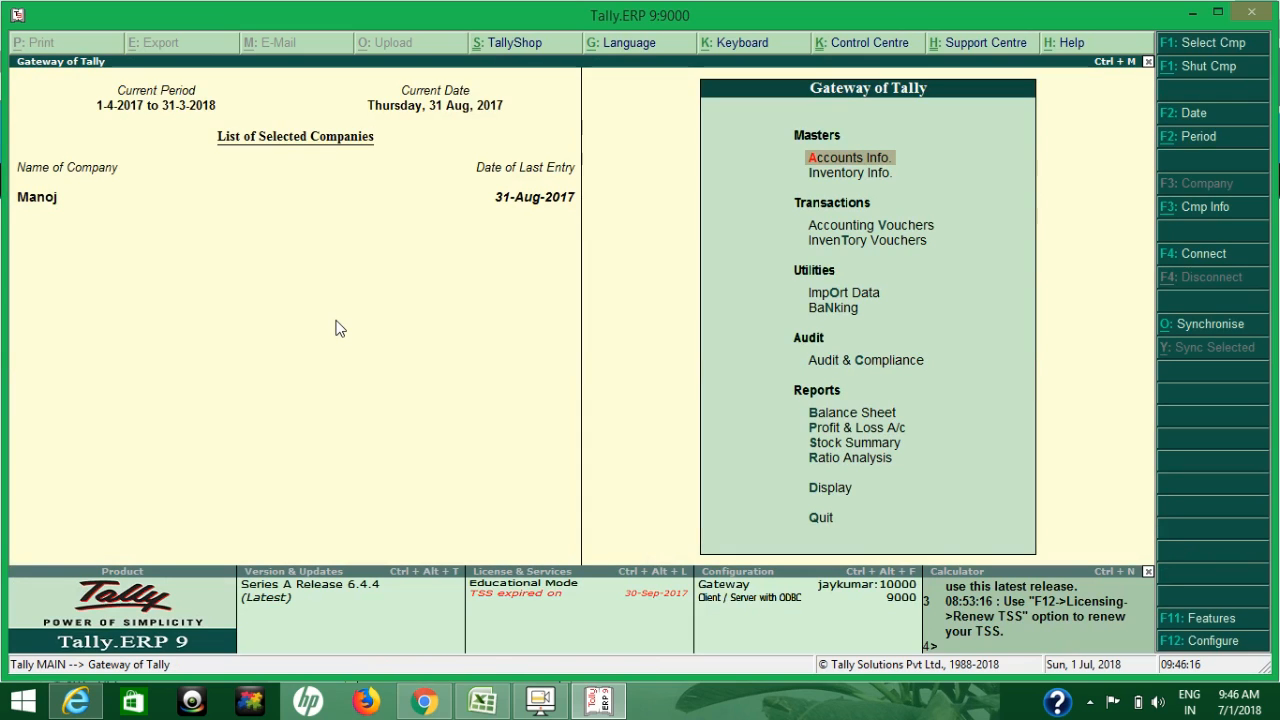
key("v")
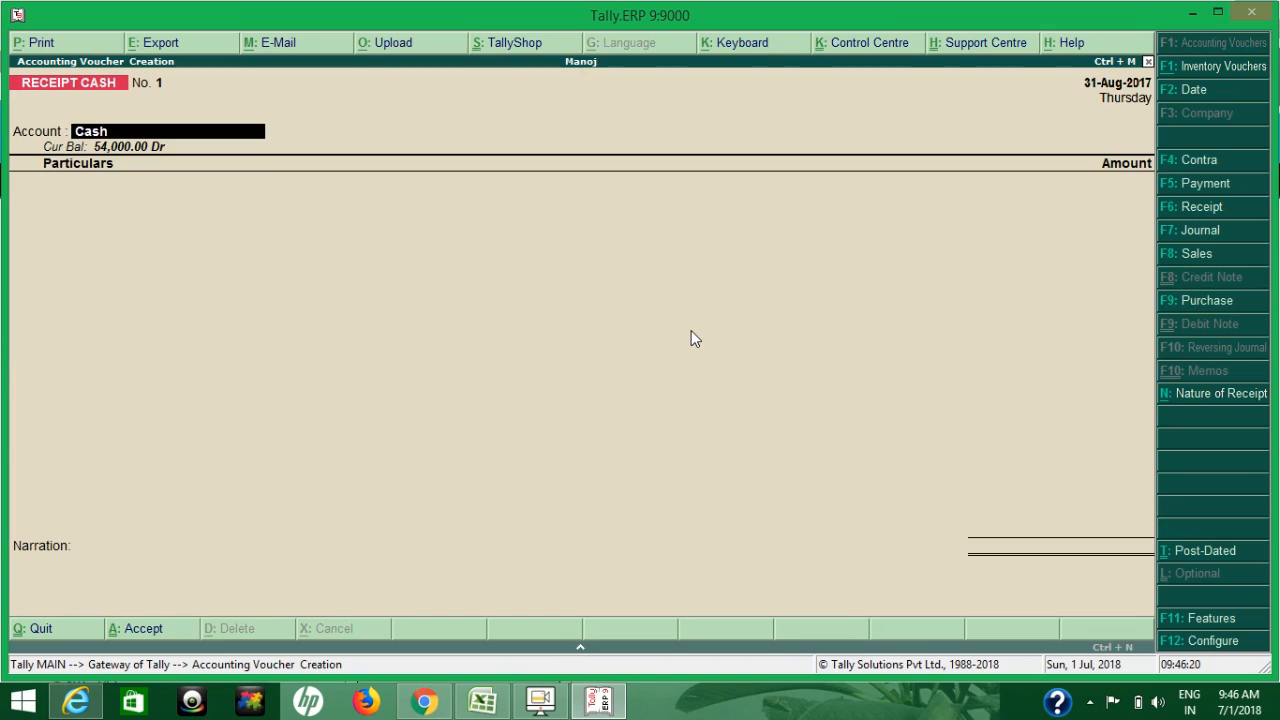
- Switch the voucher entry to the RECEIPT IN HDFC BANK type and accept its default account Hdfc
left_click(1227, 187)
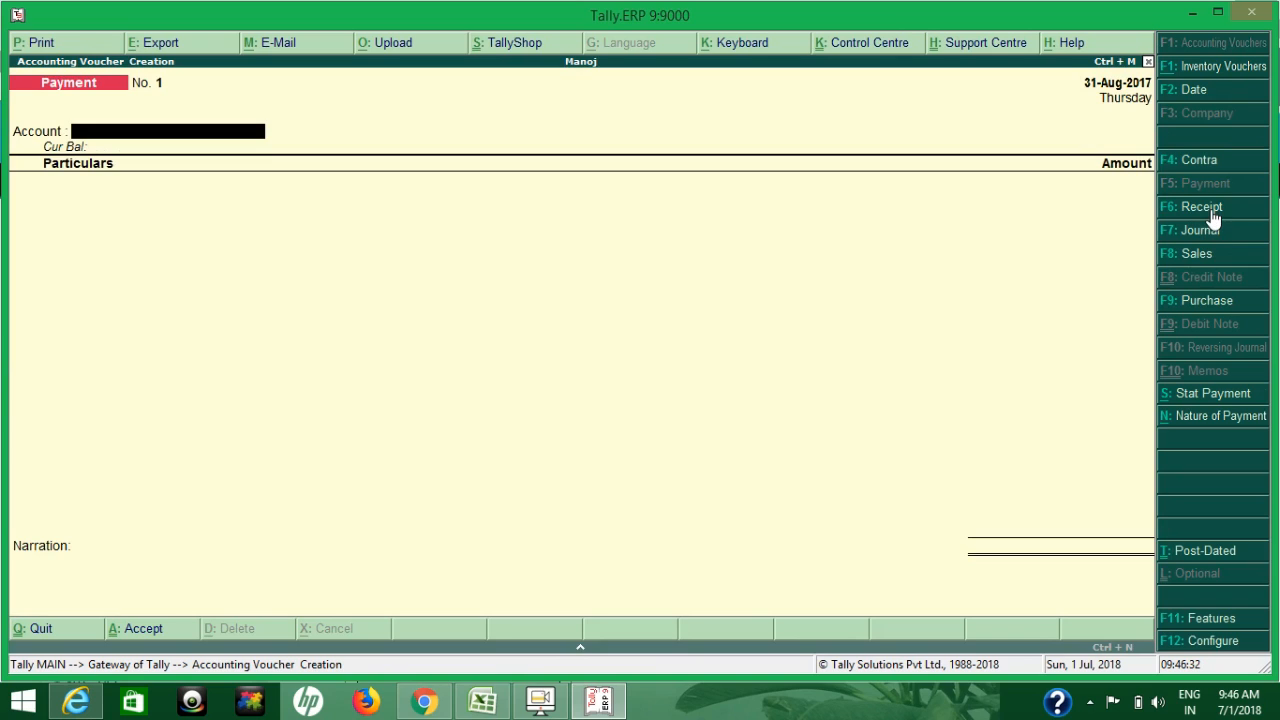
left_click(1210, 209)
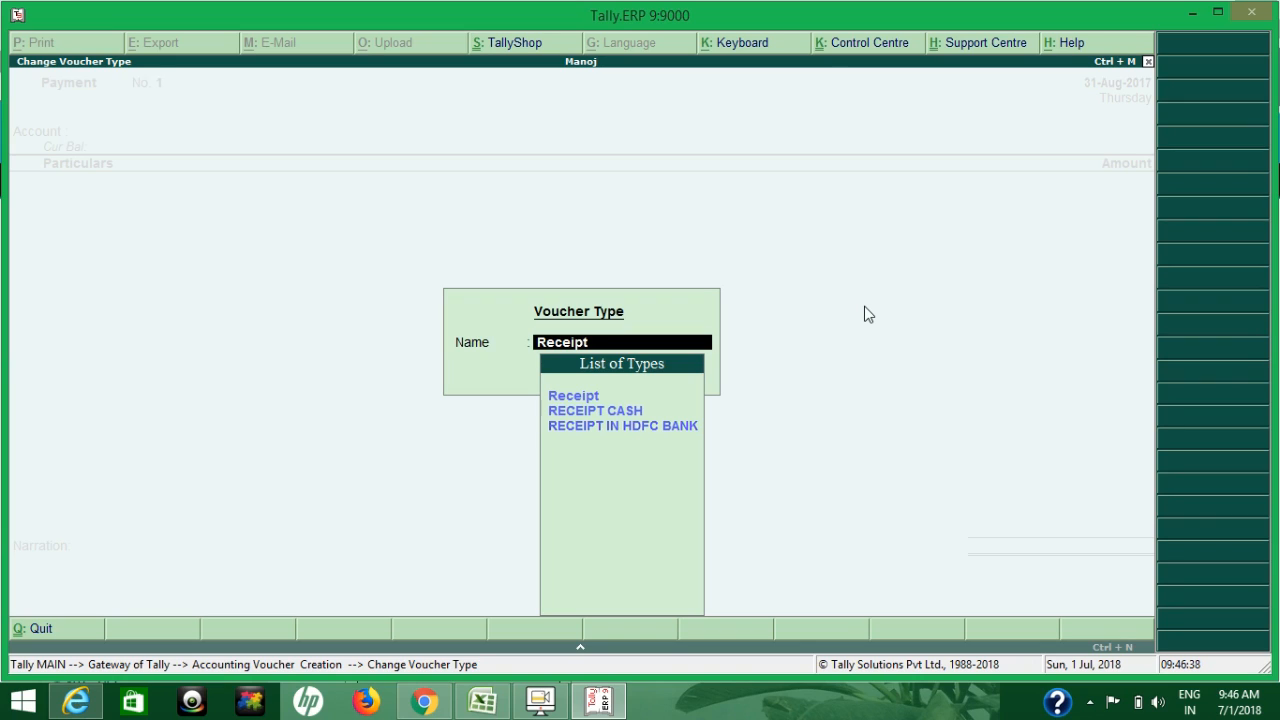
key("Down")
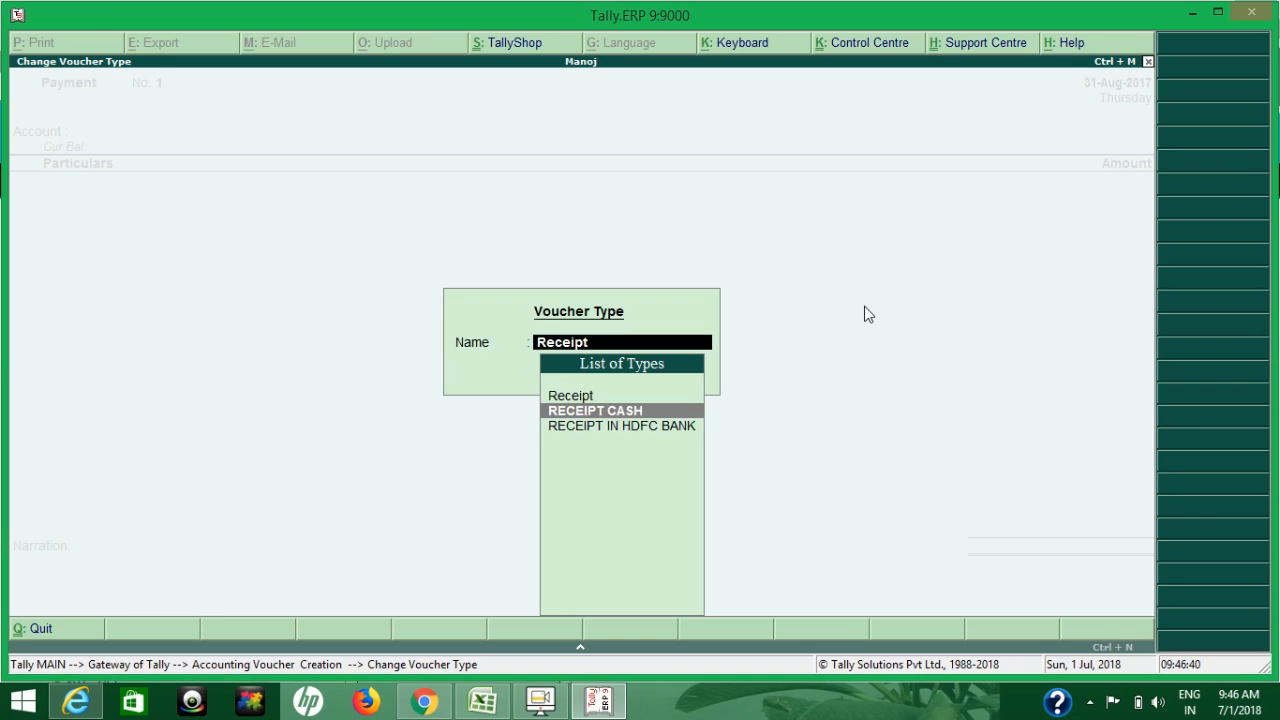
key("Down")
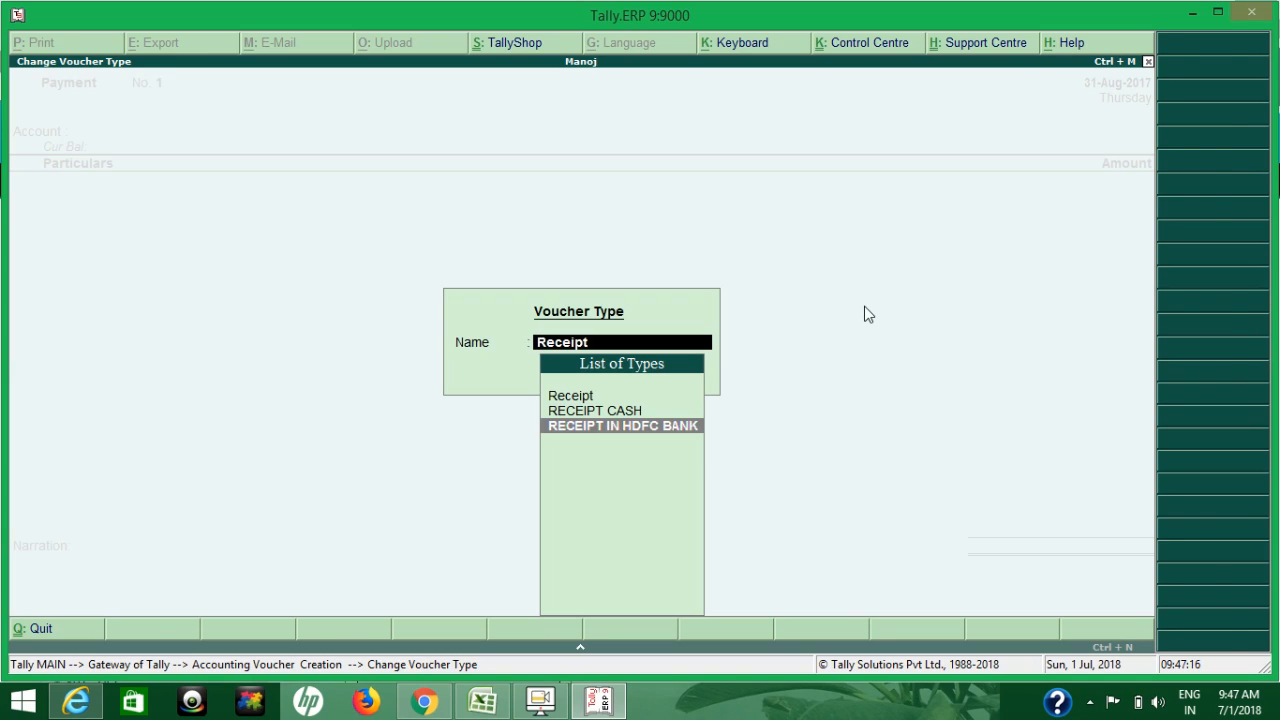
key("Return")
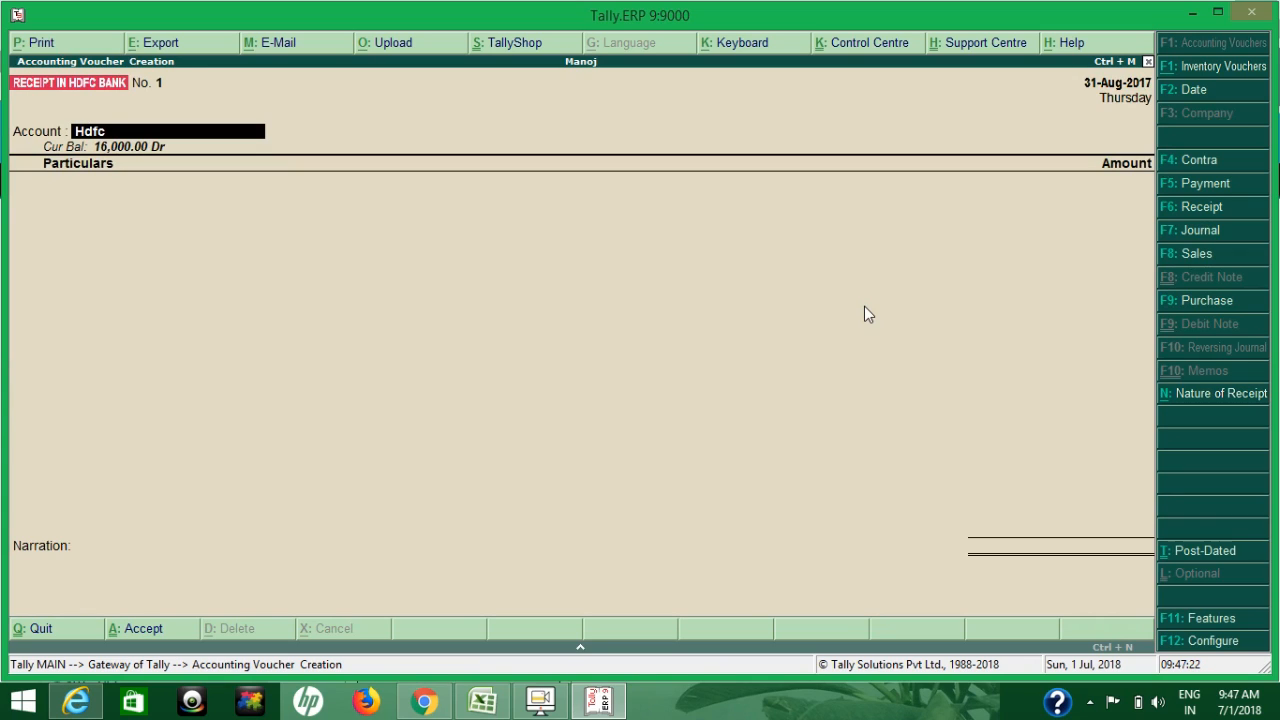
key("Return")
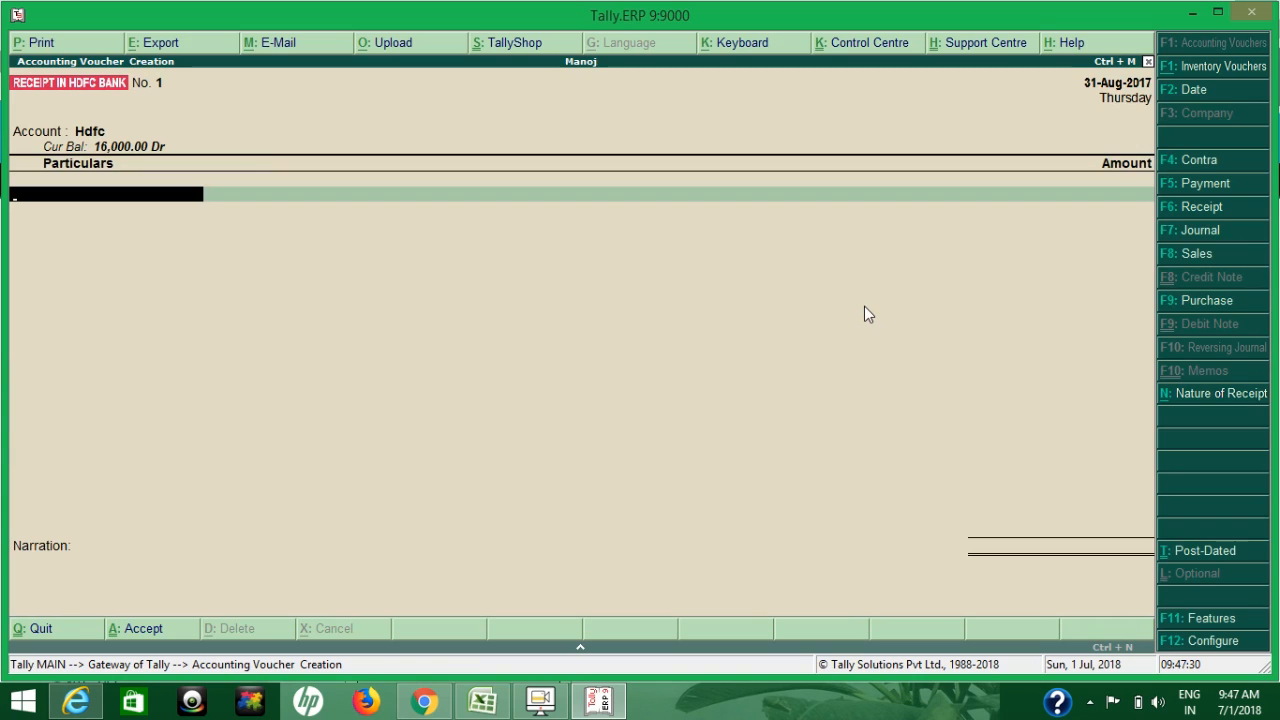
- Change the voucher type to RECEIPT CASH and accept its default account Cash
left_click(1229, 216)
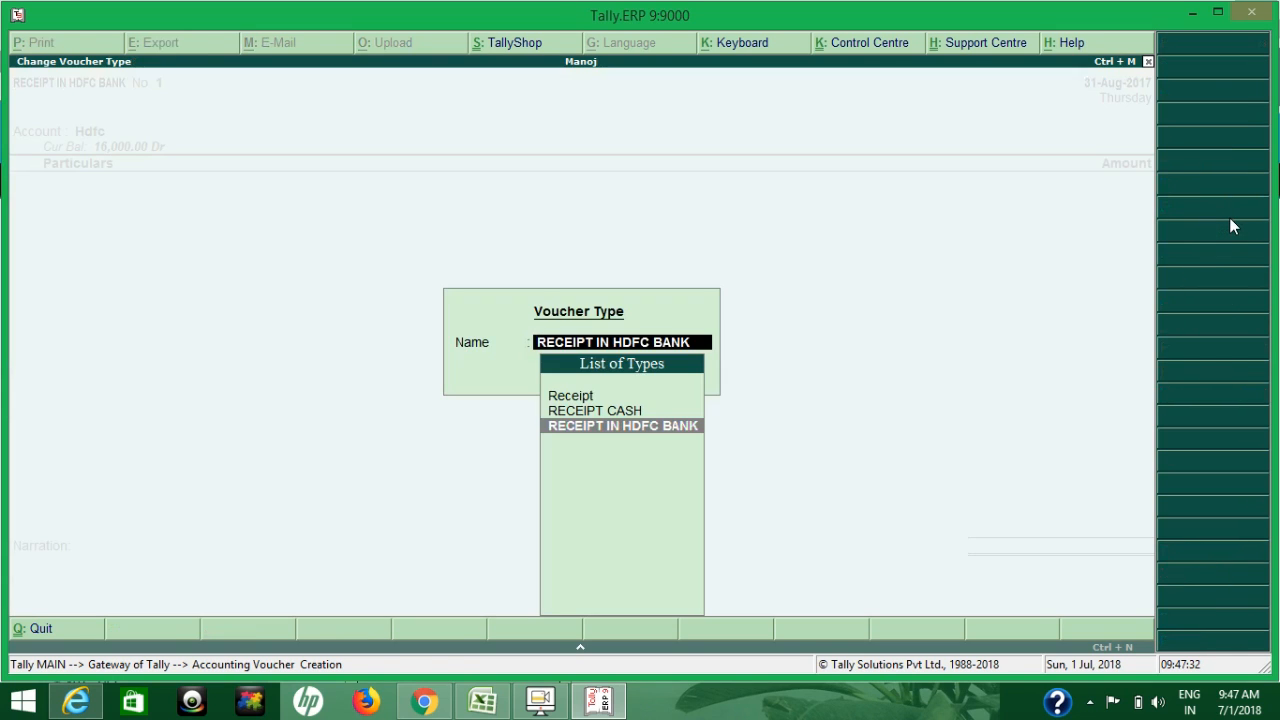
key("Up")
key("Return")
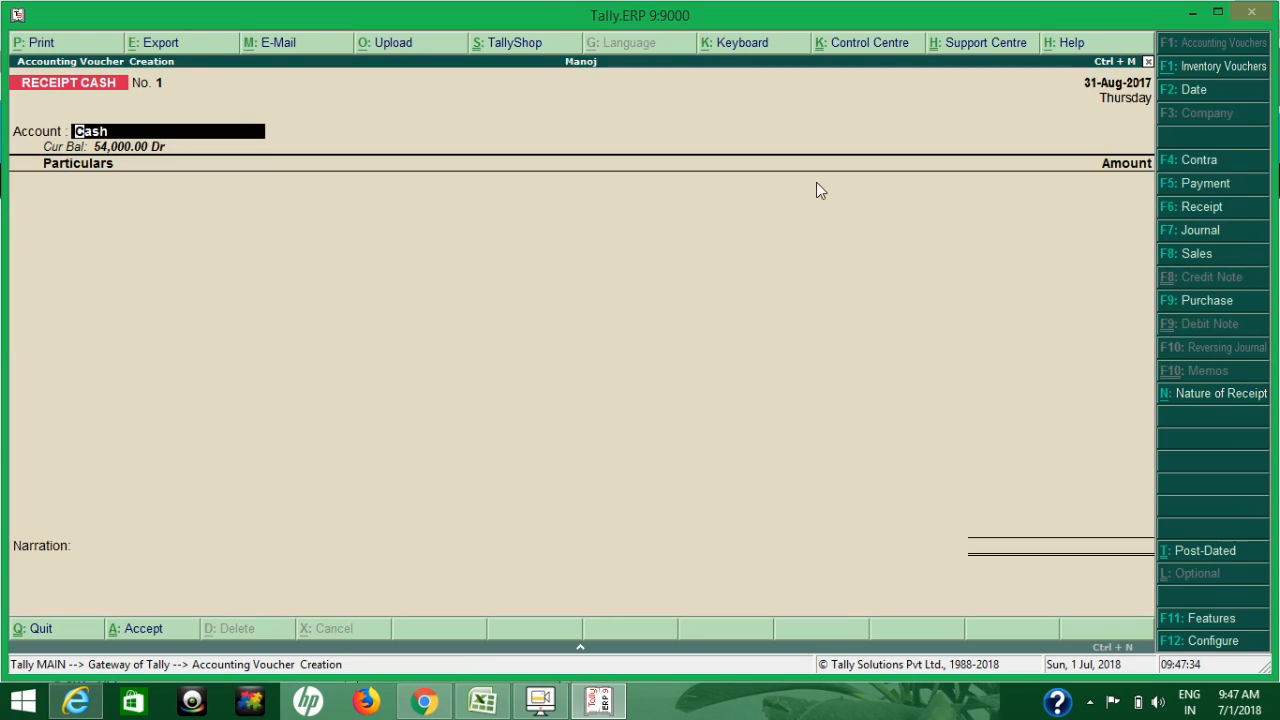
key("Return")
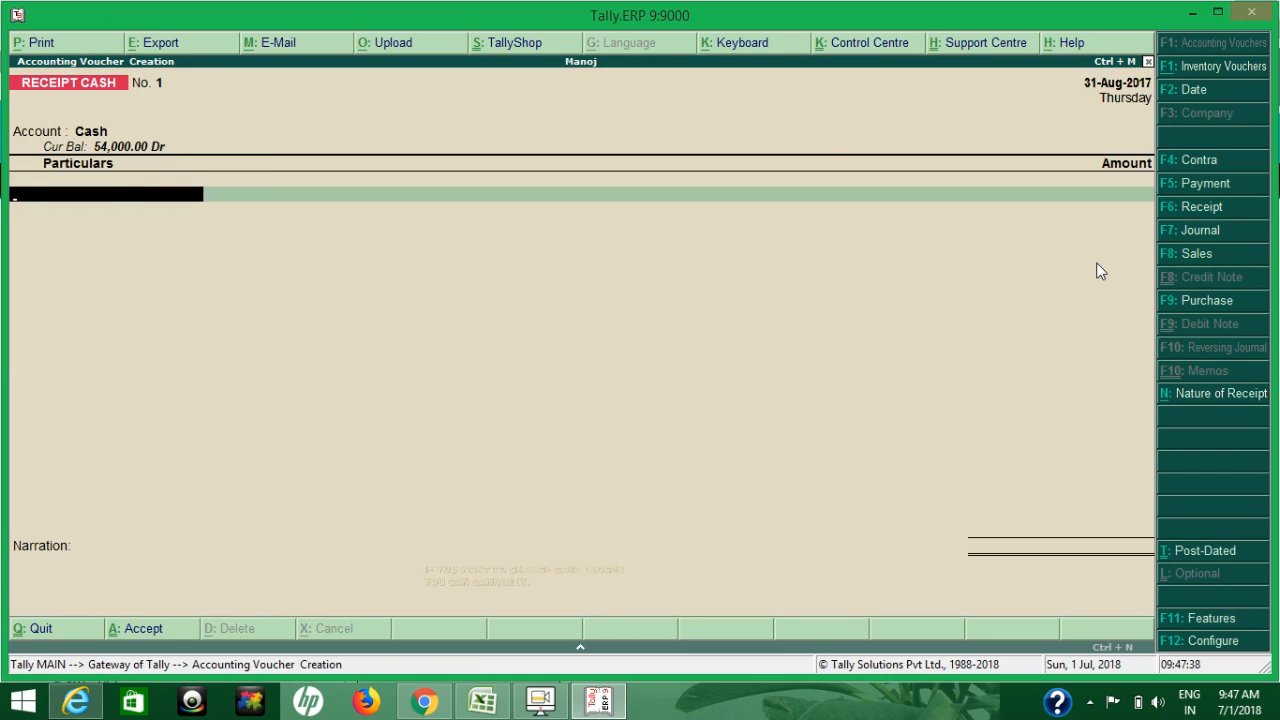
- Change to the CASH DEPOSIT IN HDFC contra voucher, accept Hdfc as account, and look up the Cash ledger for the particulars
left_click(1209, 162)
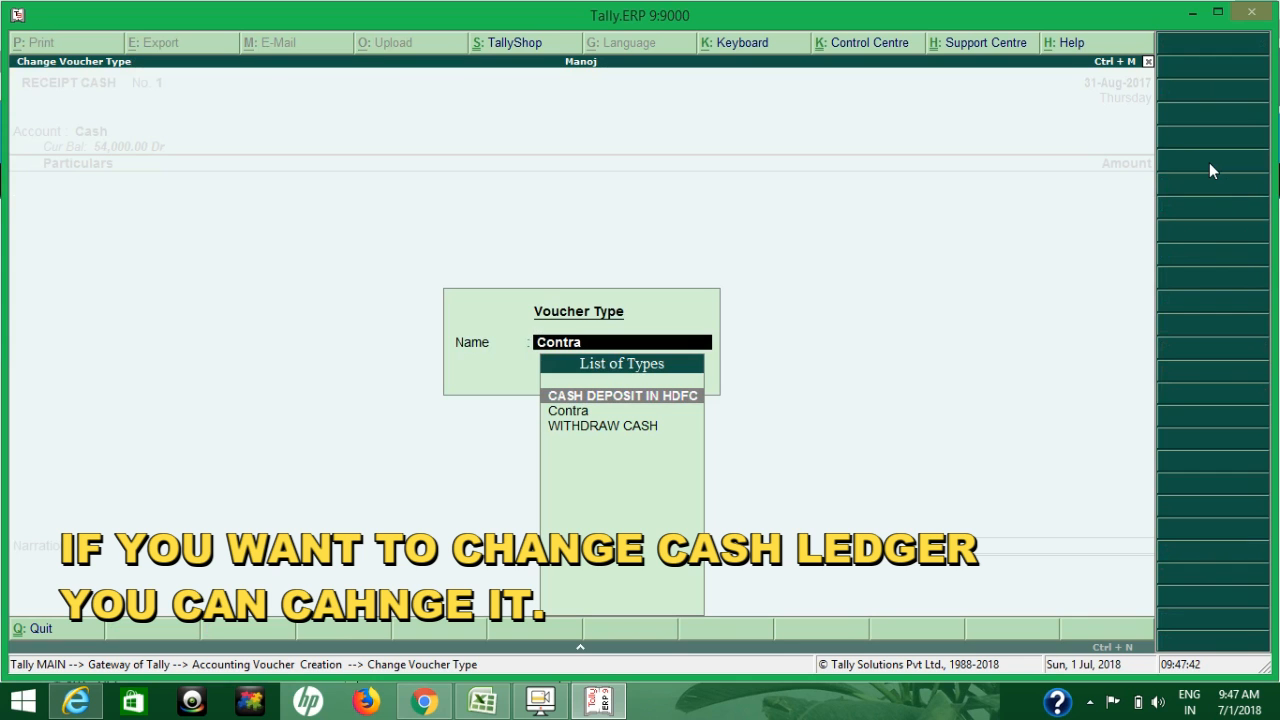
key("Return")
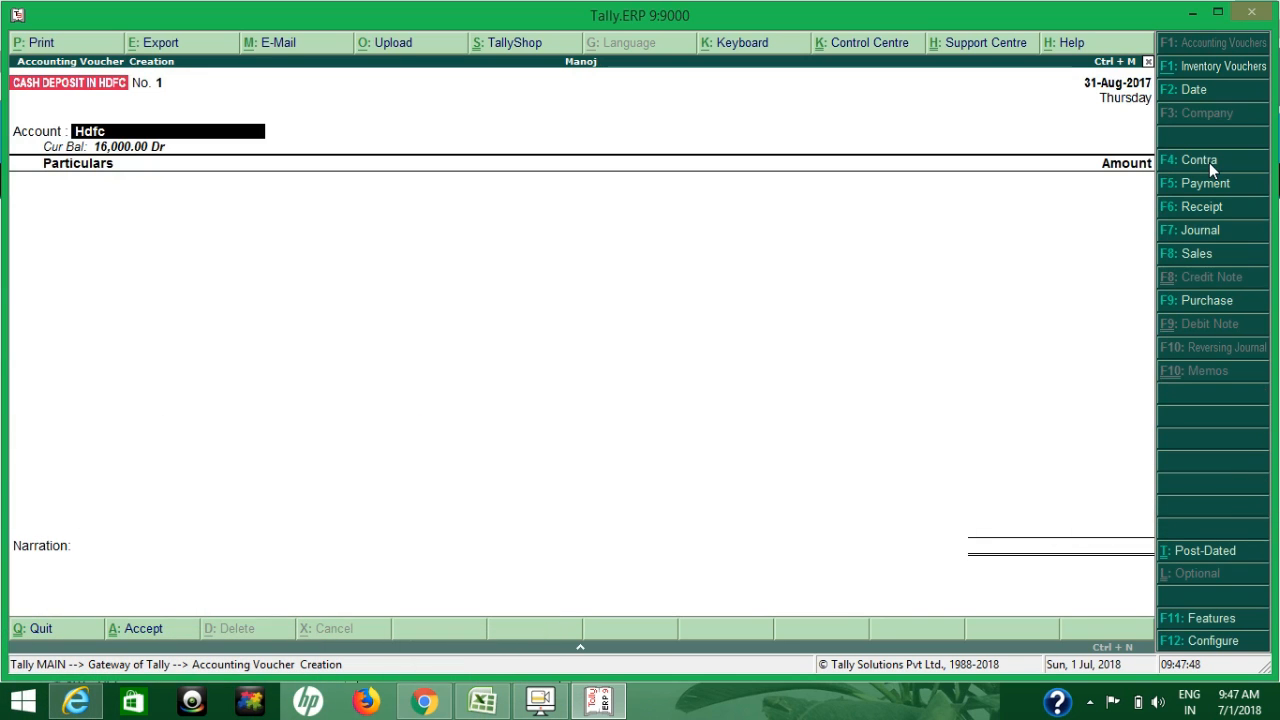
key("Return")
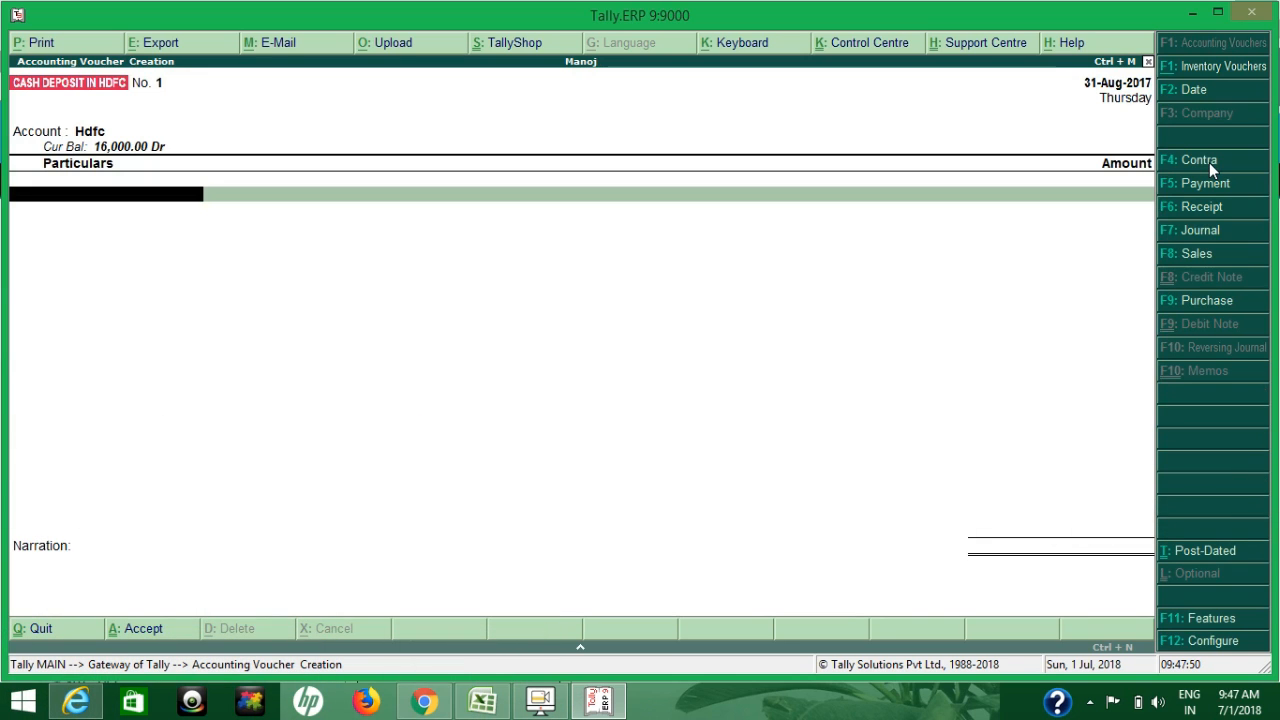
type("C")
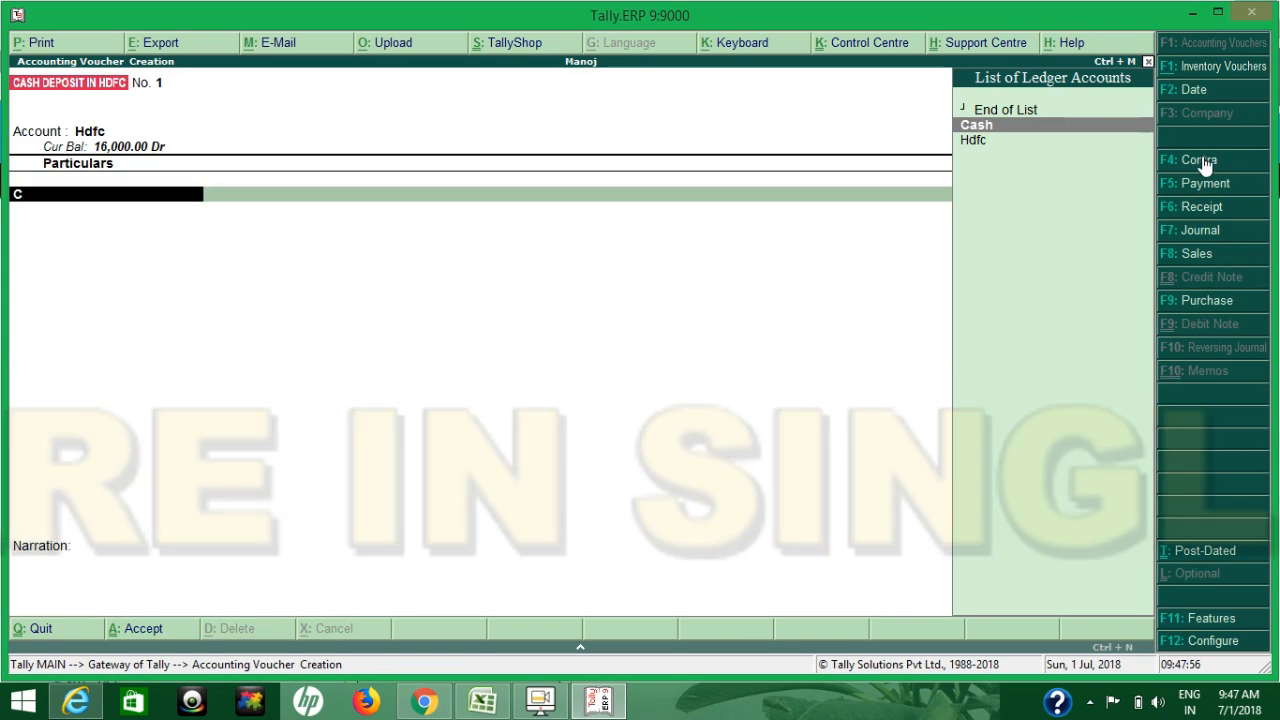
- Change the contra voucher type to WITHDRAW CASH
left_click(1204, 163)
key("Down")
key("Down")
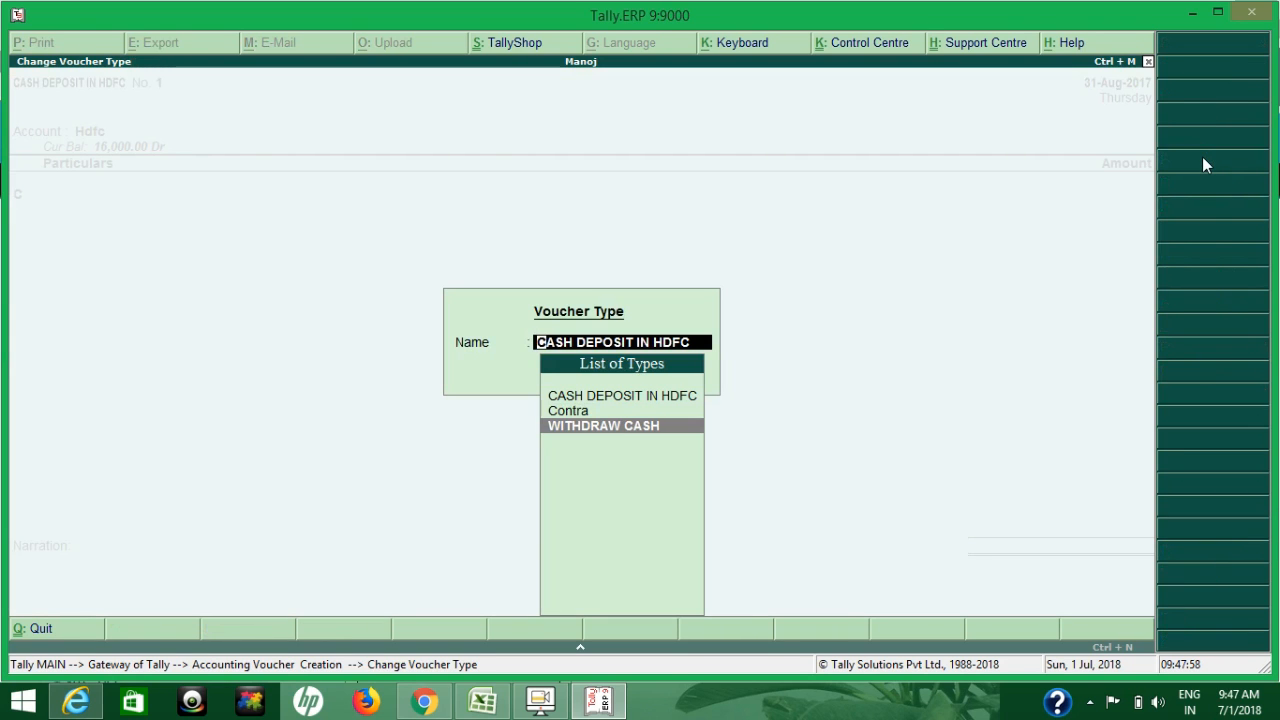
key("Return")
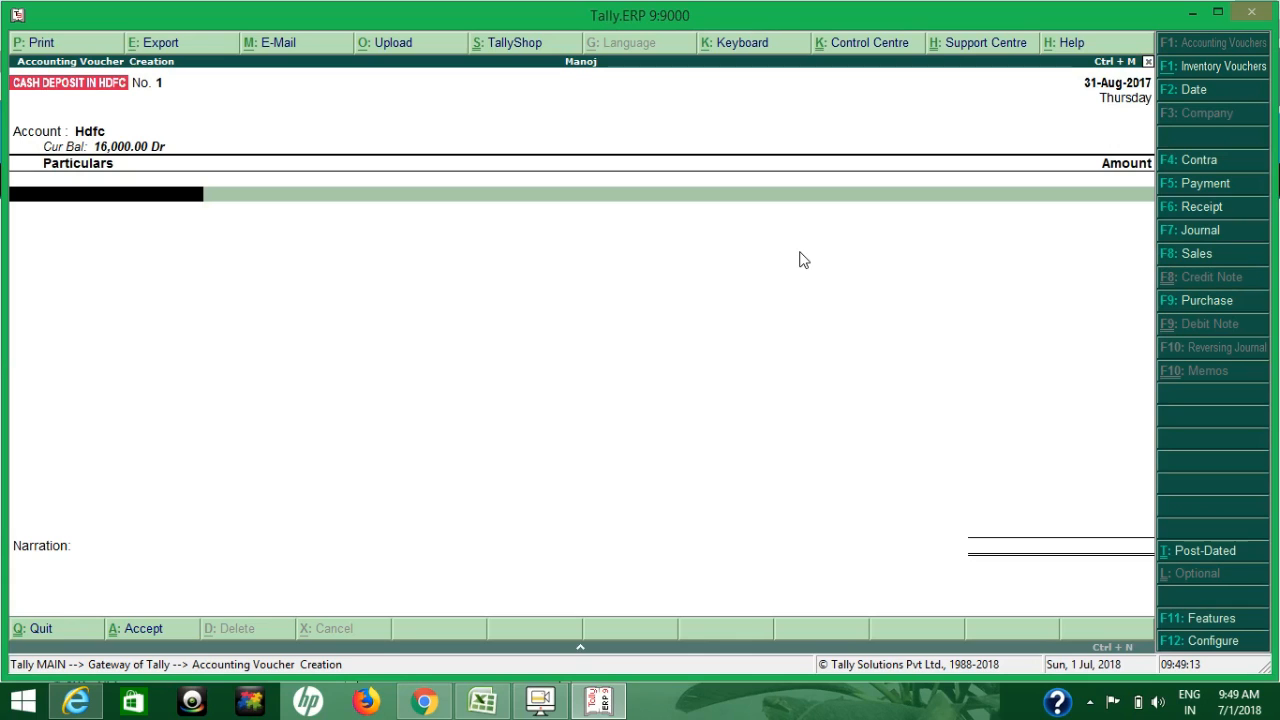
- Change the voucher type from CASH DEPOSIT IN HDFC to the standard Contra
left_click(1194, 171)
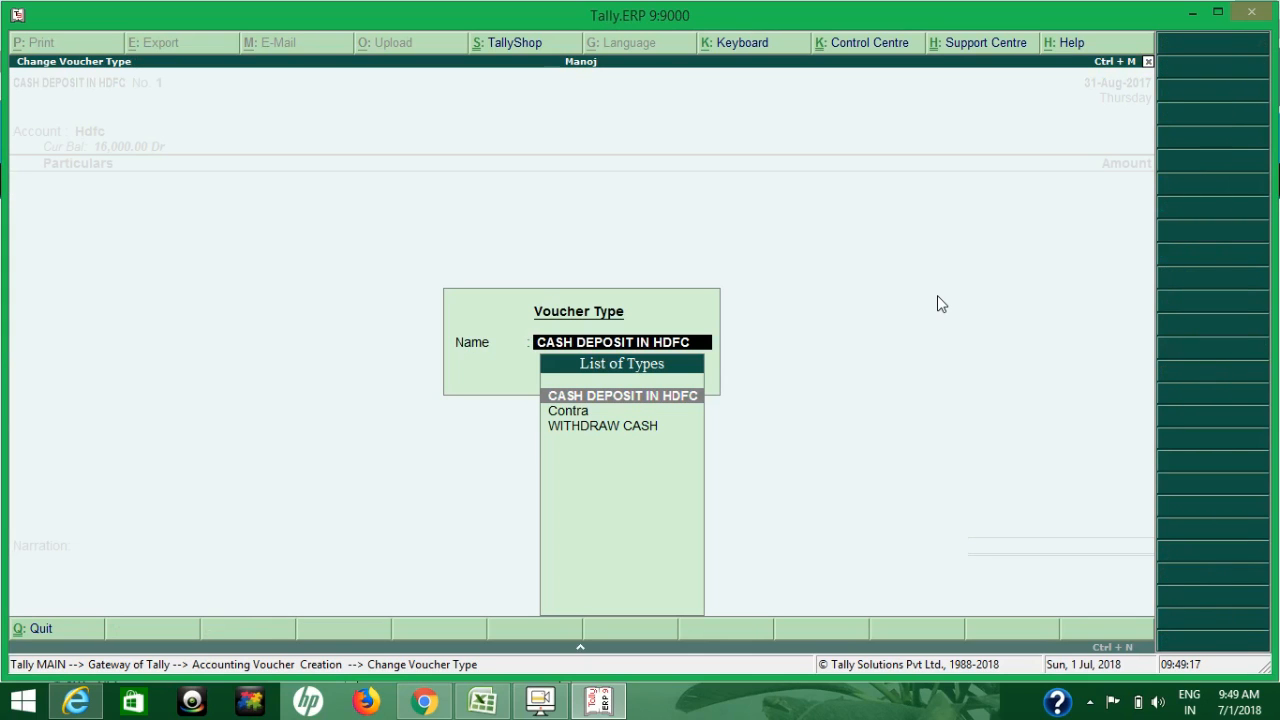
key("Down")
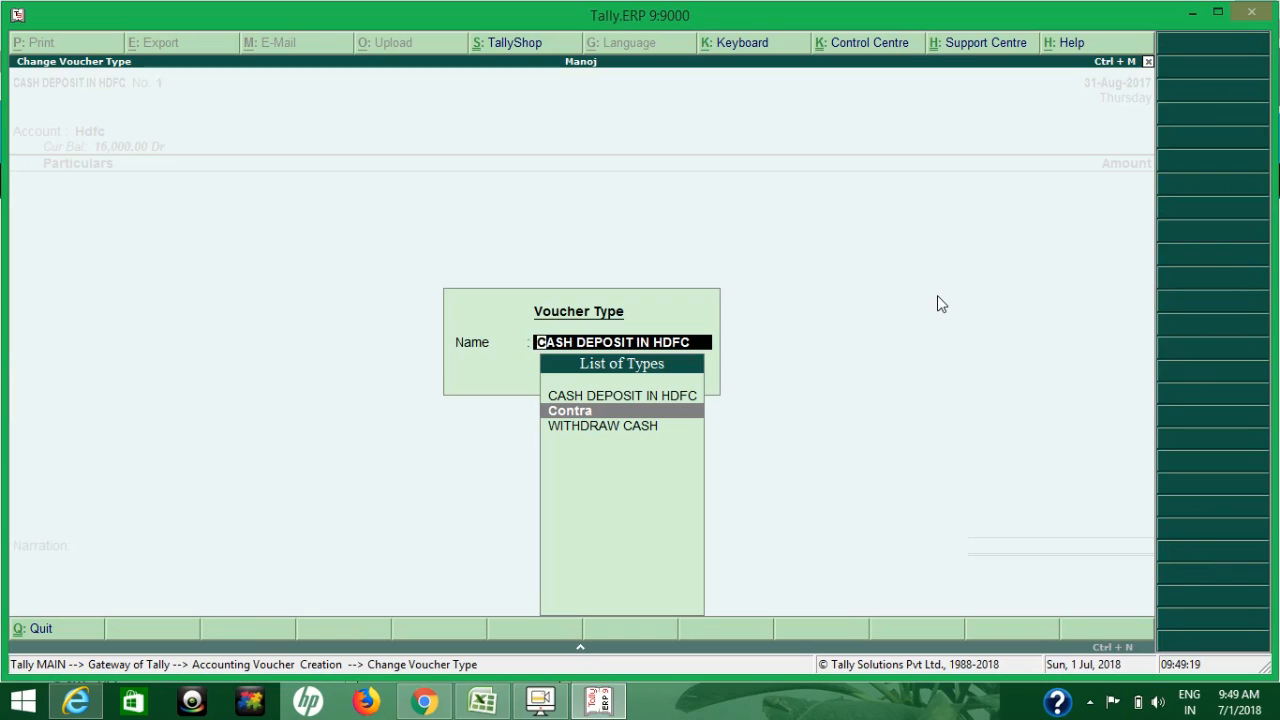
key("Return")
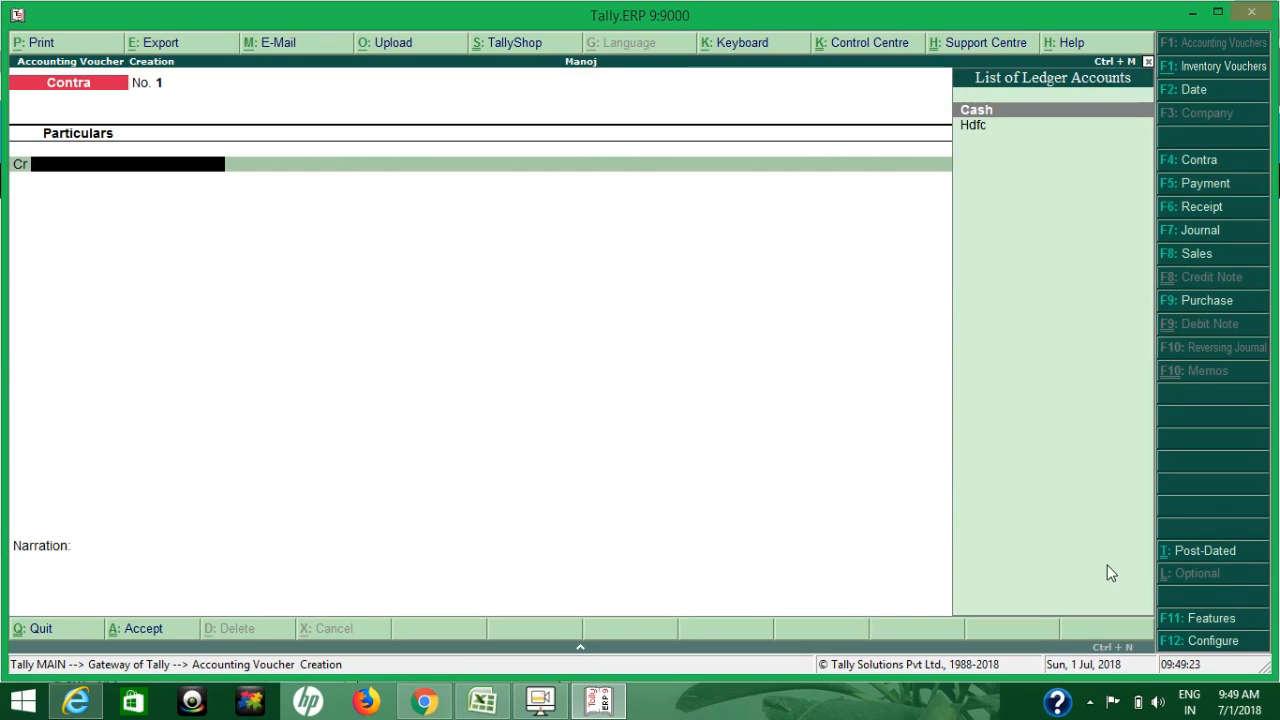
- Review the single entry mode and Cr/Dr settings in the contra configuration, and leave it without saving
left_click(1196, 645)
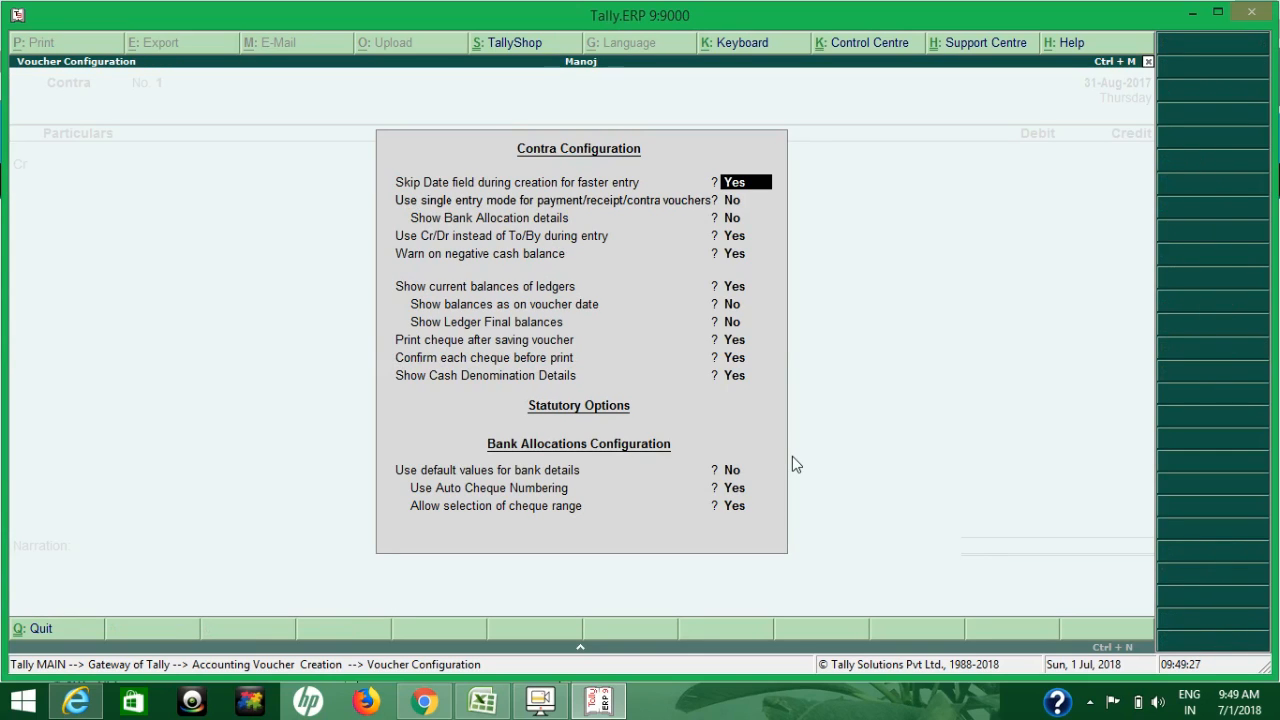
key("Return")
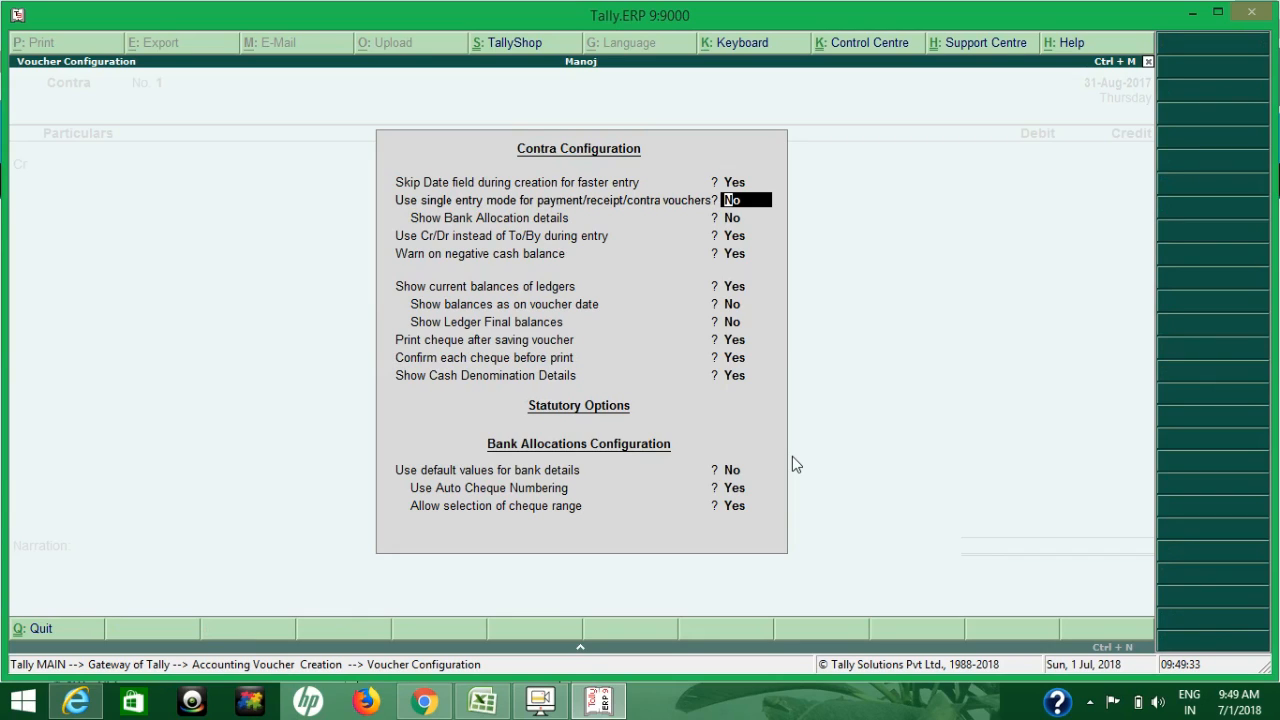
key("Return")
key("Return")
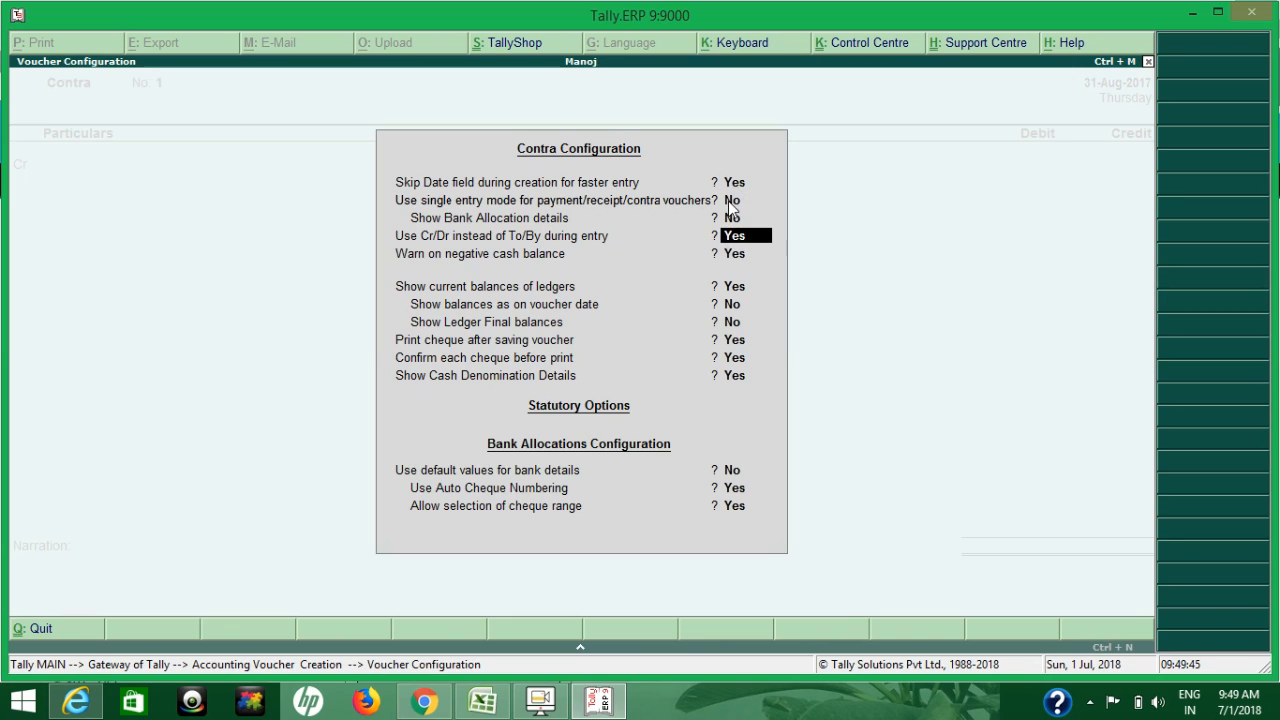
key("BackSpace")
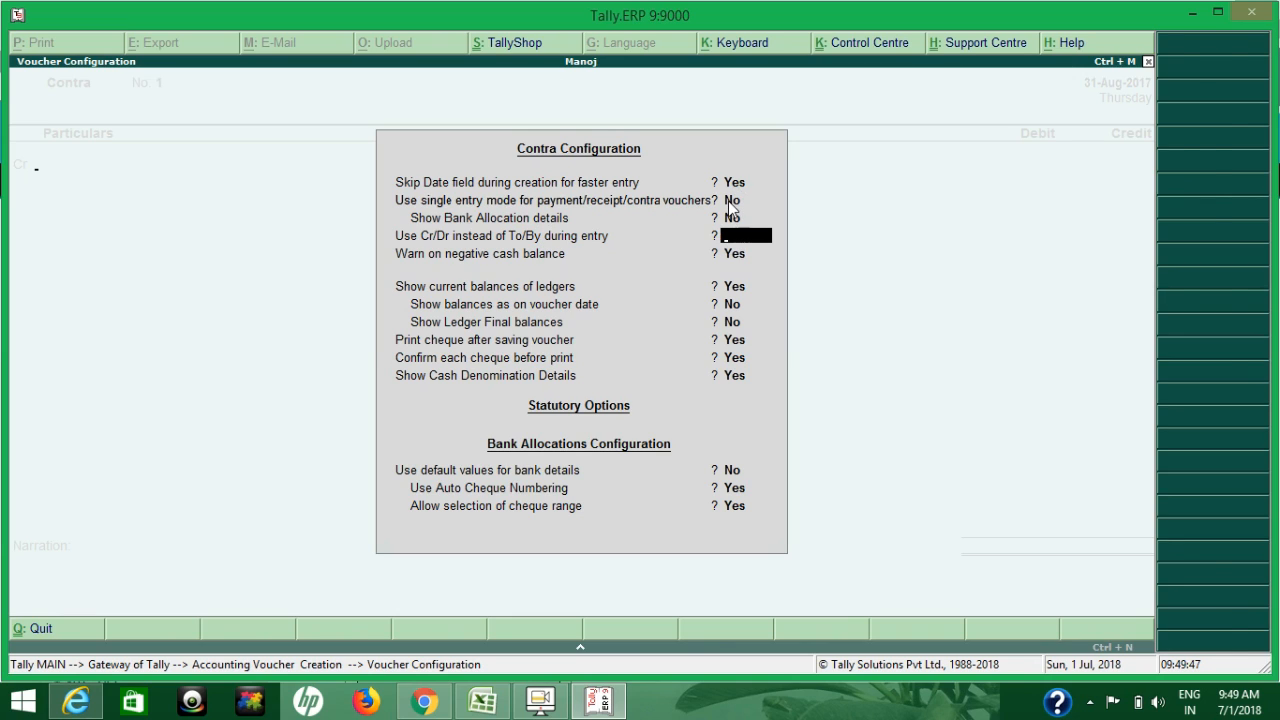
key("Escape")
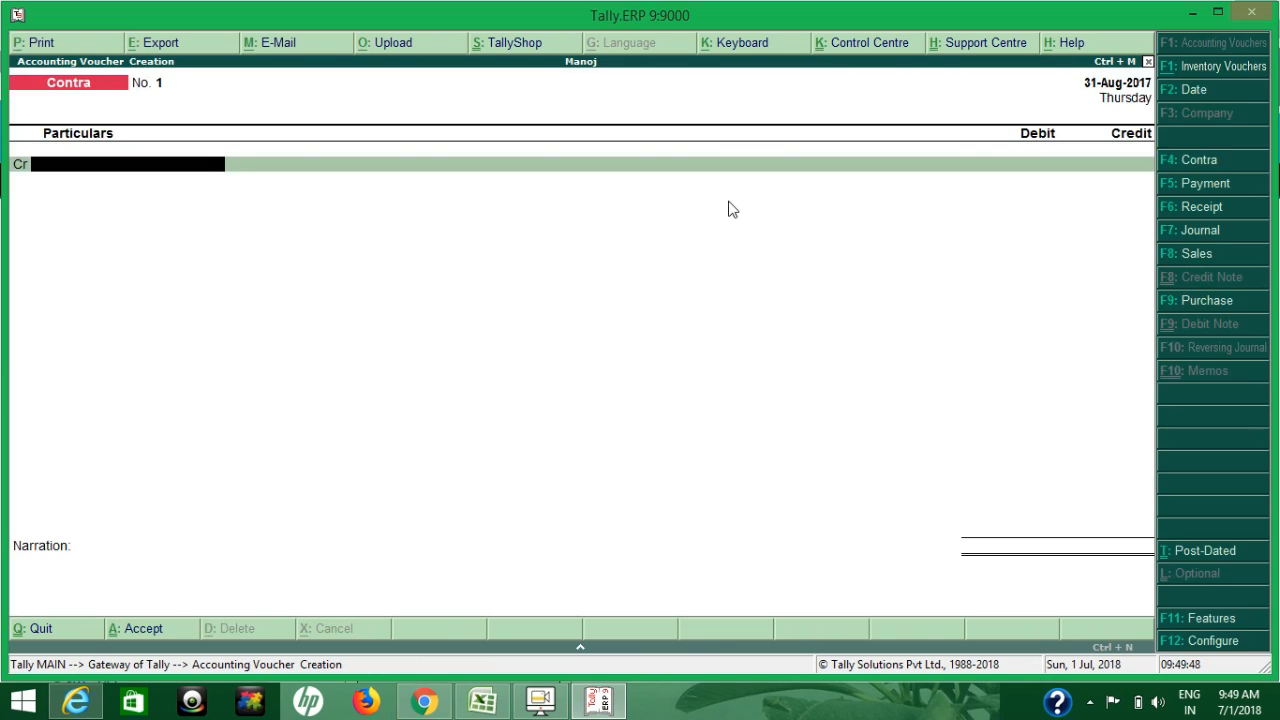
- Change the standard Contra voucher to CASH DEPOSIT IN HDFC and accept its default account Hdfc
left_click(1229, 169)
key("Return")
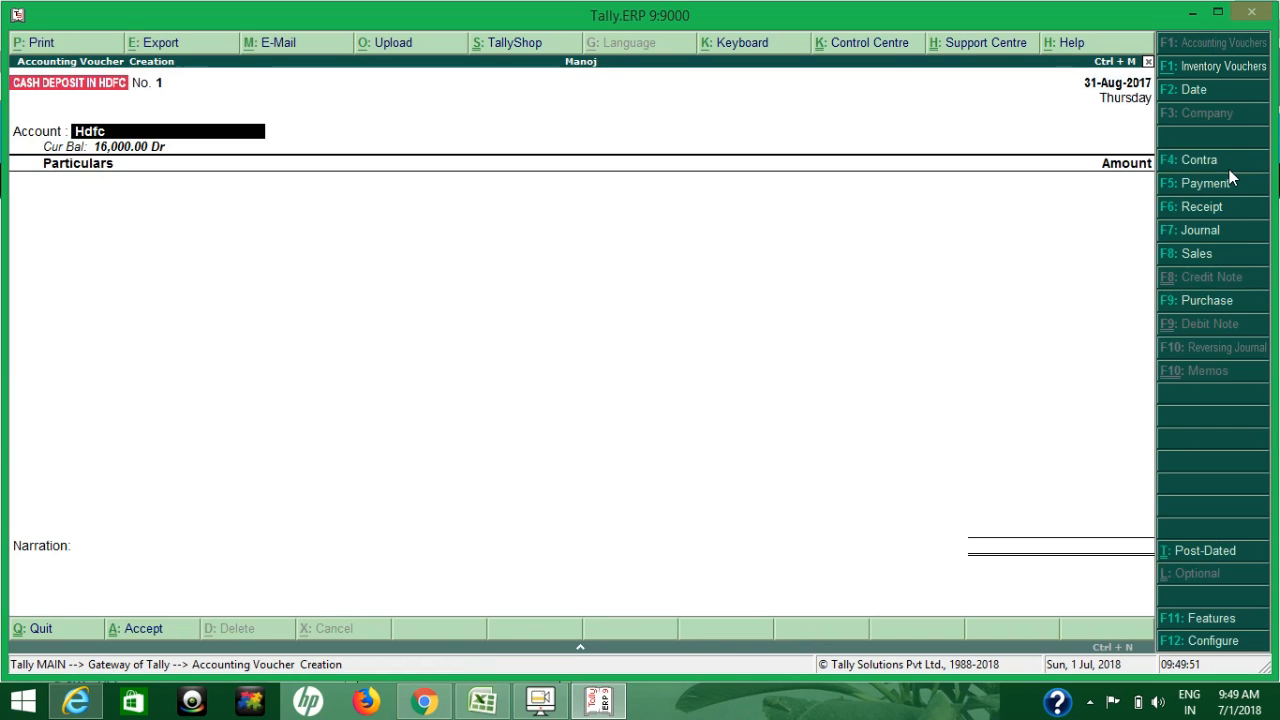
key("Return")
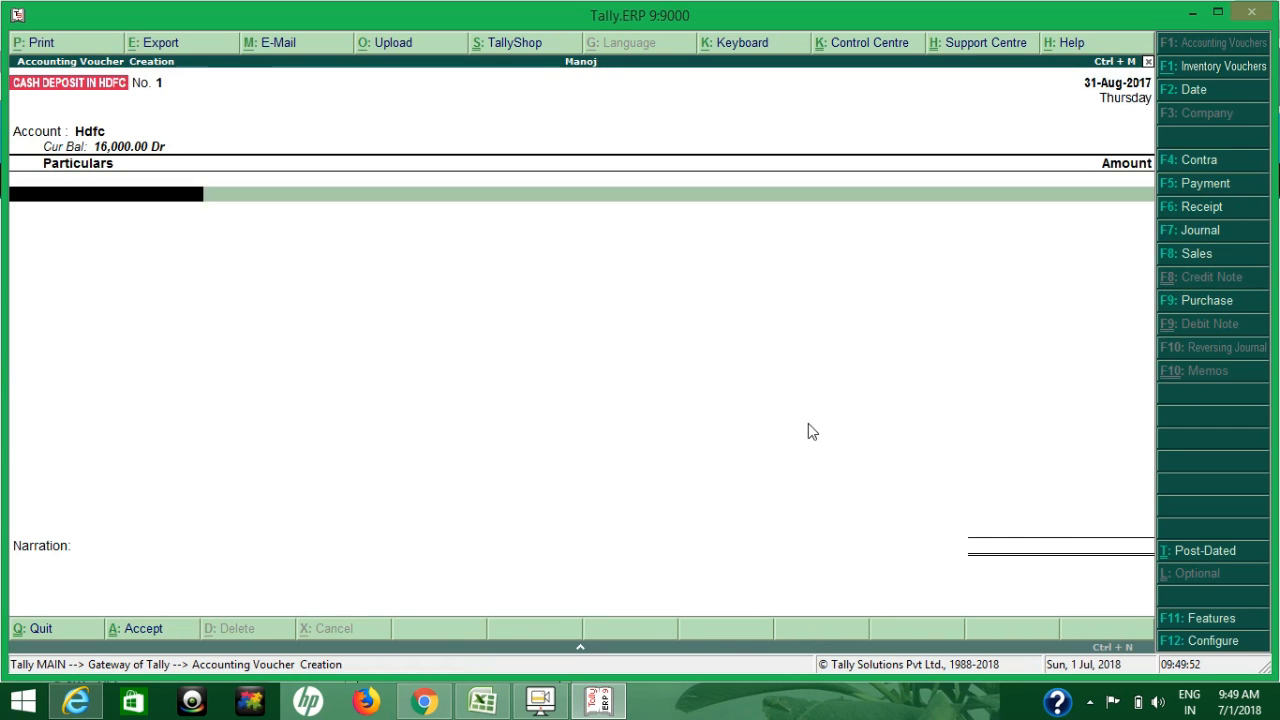
- Check the single entry mode option in the configuration of the CASH DEPOSIT IN HDFC voucher and accept it at No
left_click(1205, 640)
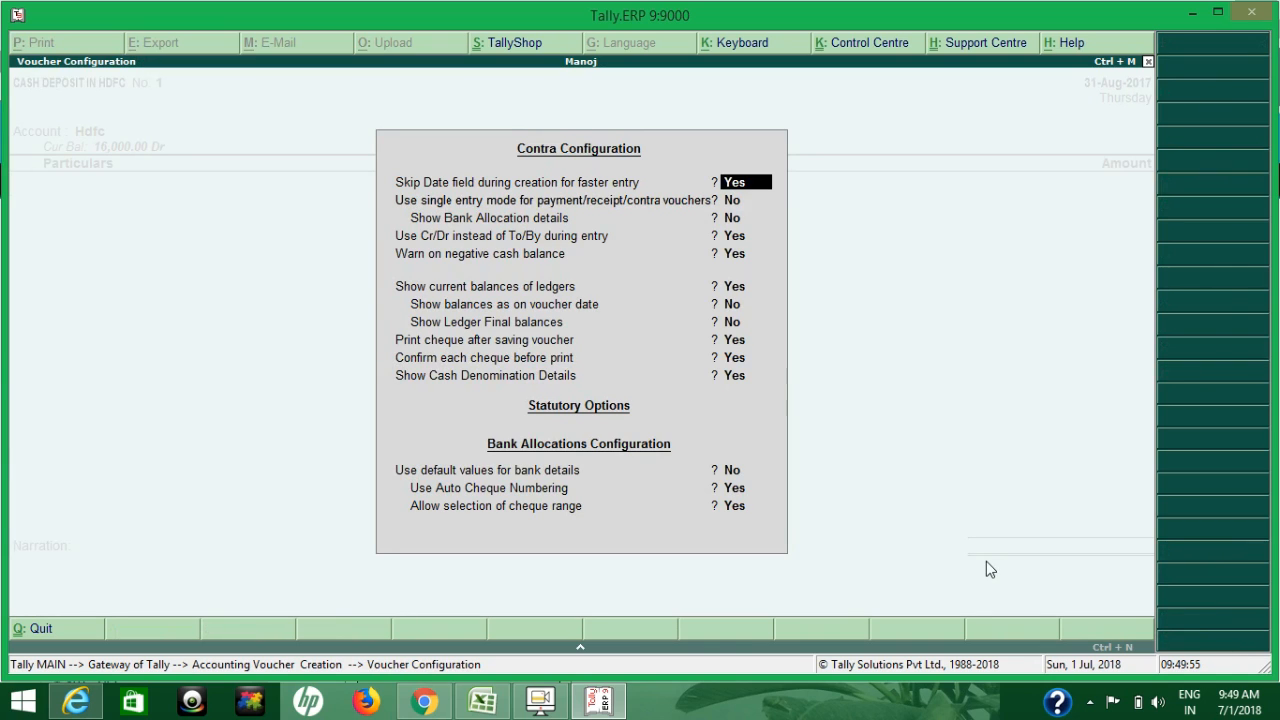
key("Return")
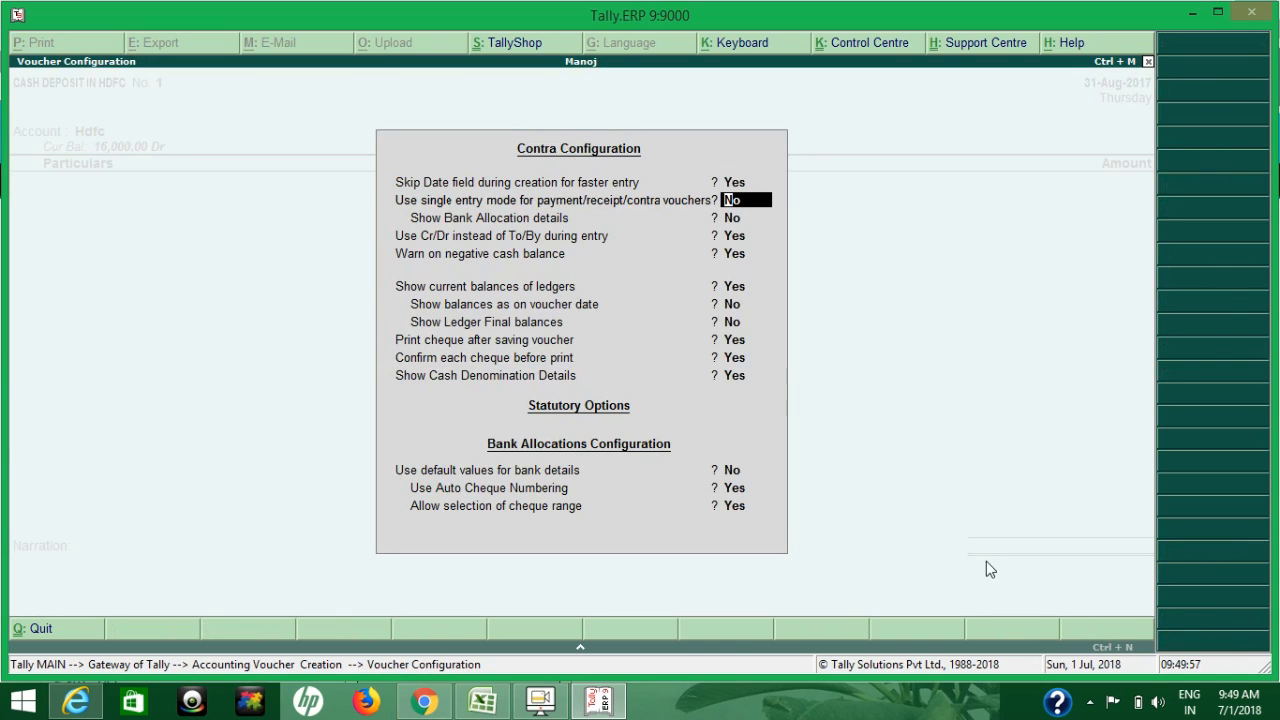
key("ctrl+a")
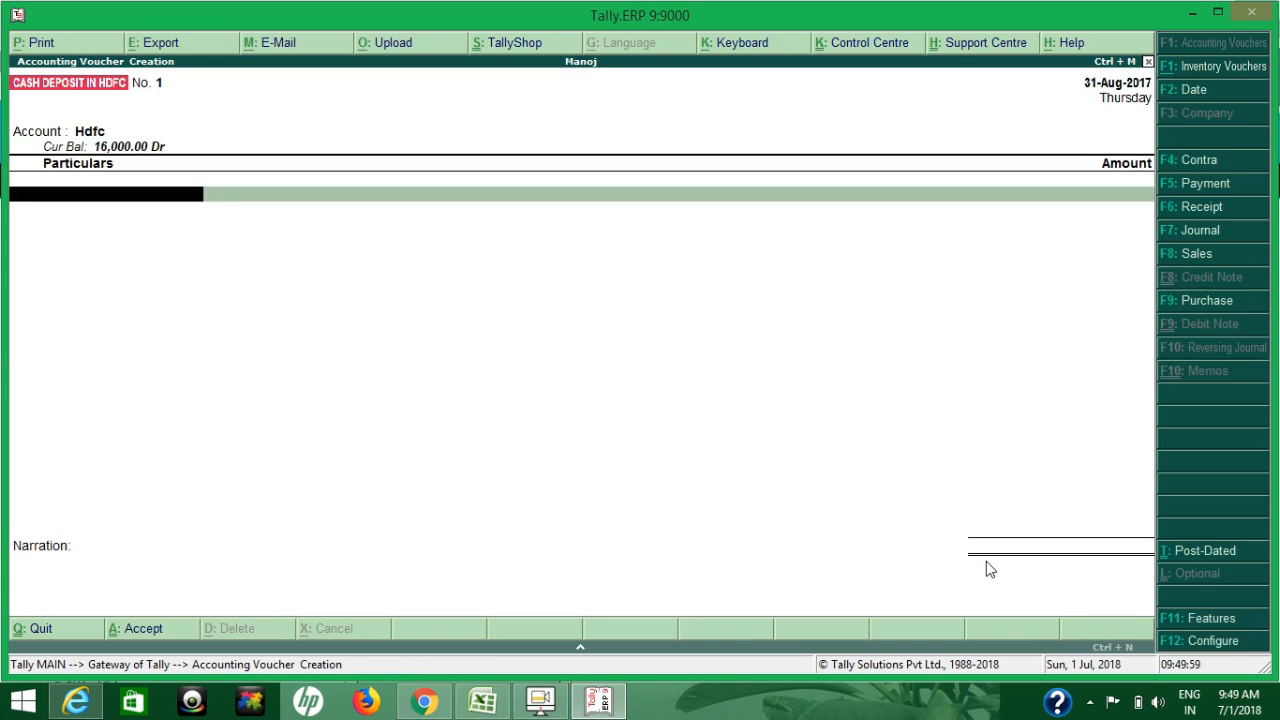